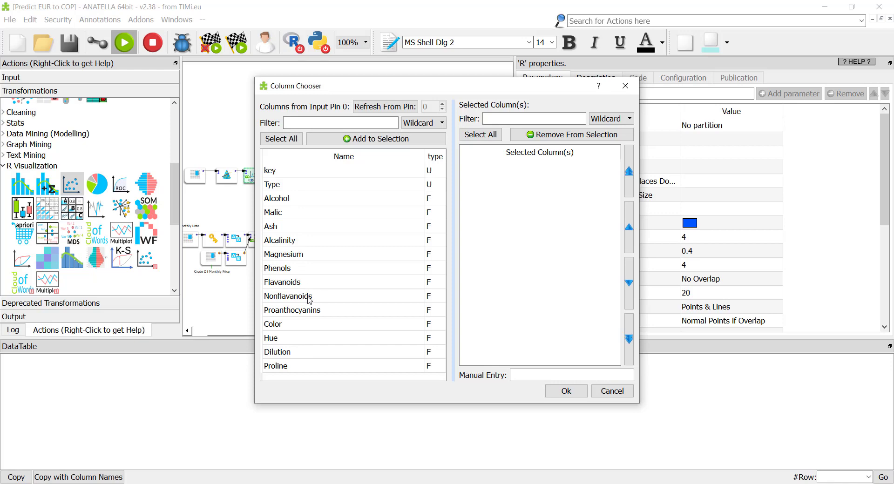
Step: Set the scatter plot's X axis to Alcalinity and its Y axis to Magnesium
{"action": "double_click", "coordinate": [299, 241]}
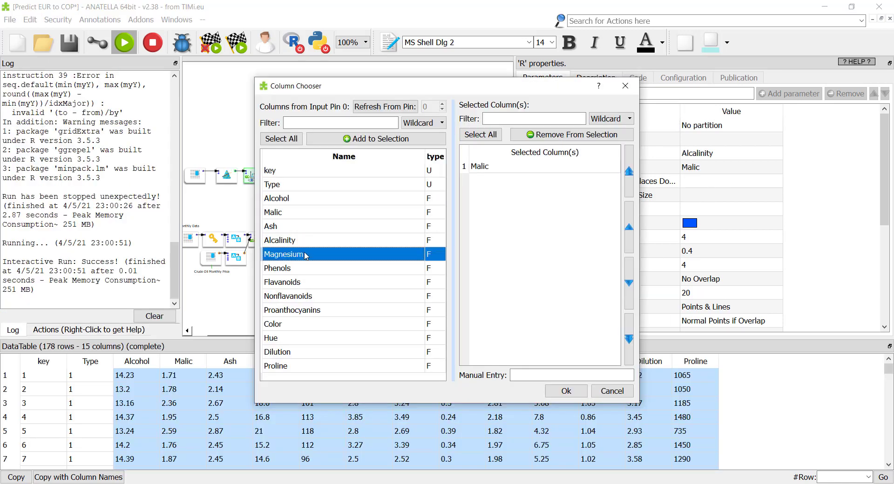
{"action": "double_click", "coordinate": [307, 254]}
{"action": "left_click", "coordinate": [561, 391]}
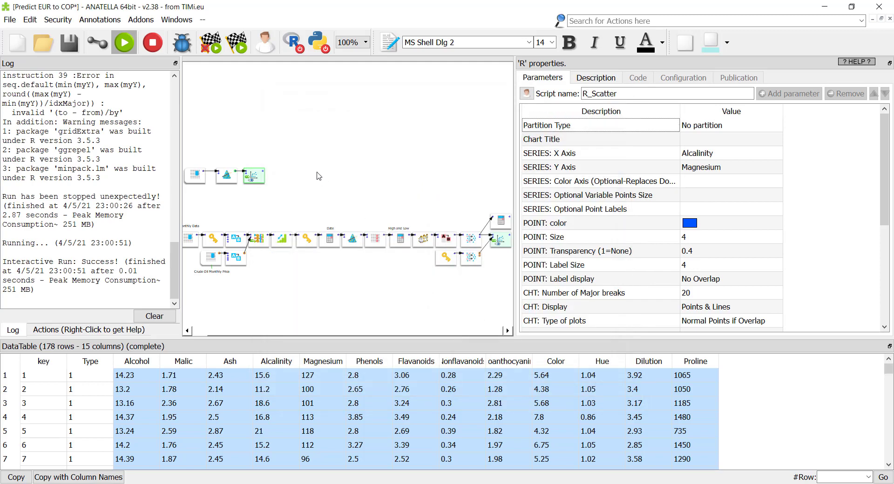
Step: Run the scatter plot and examine the Alcalinity by Magnesium chart
{"action": "left_click", "coordinate": [260, 181]}
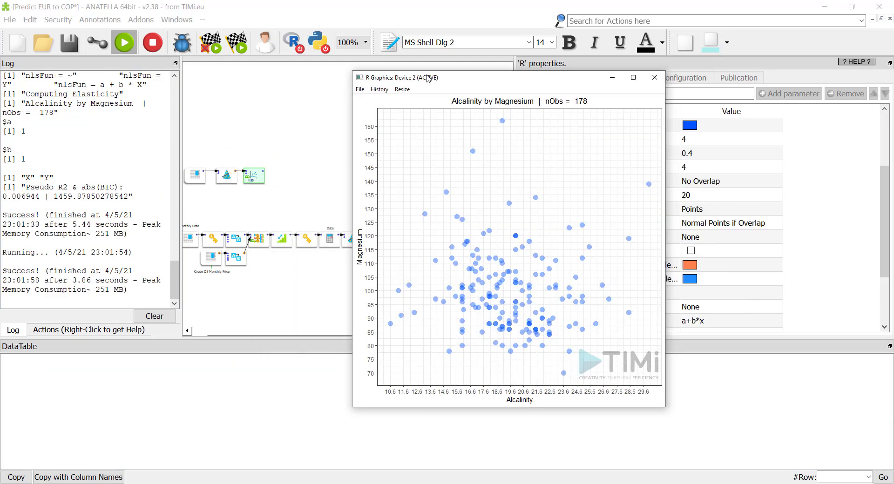
{"action": "left_click_drag", "start_coordinate": [427, 75], "coordinate": [427, 75]}
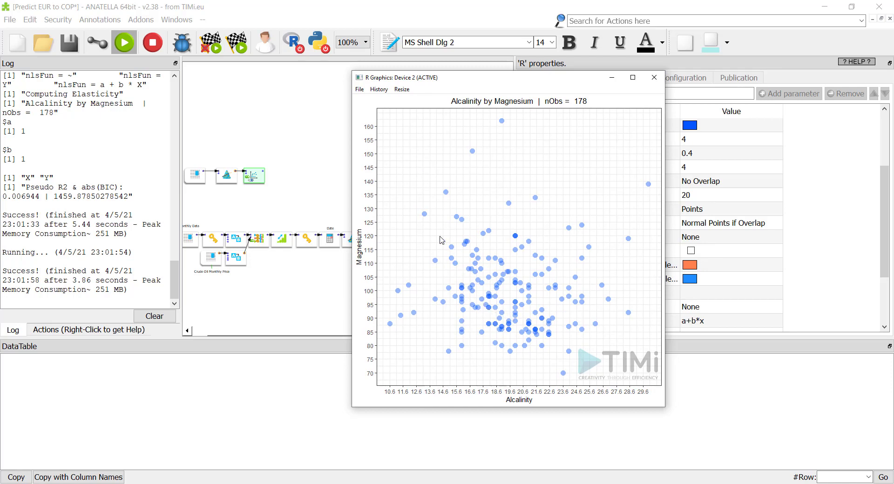
{"action": "left_click", "coordinate": [284, 165]}
Step: Set the scatter plot's optional color axis to the Type column
{"action": "scroll", "coordinate": [712, 167], "scroll_direction": "up", "scroll_amount": 3}
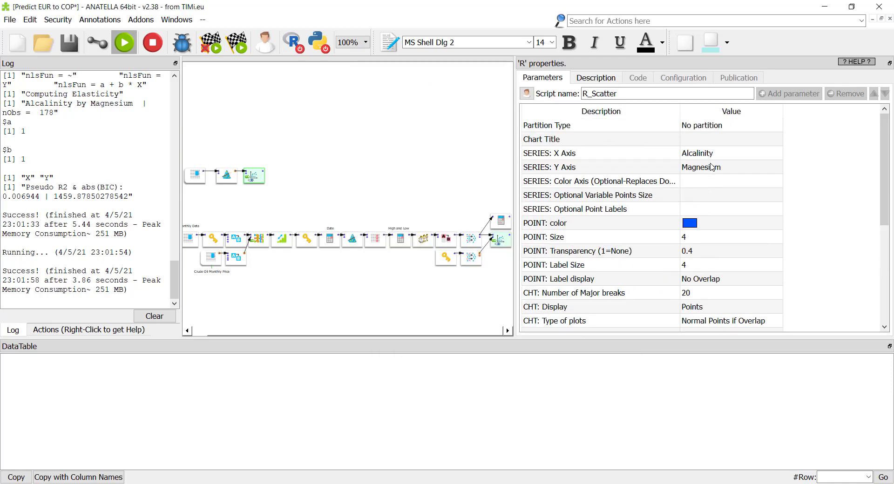
{"action": "left_click", "coordinate": [698, 185]}
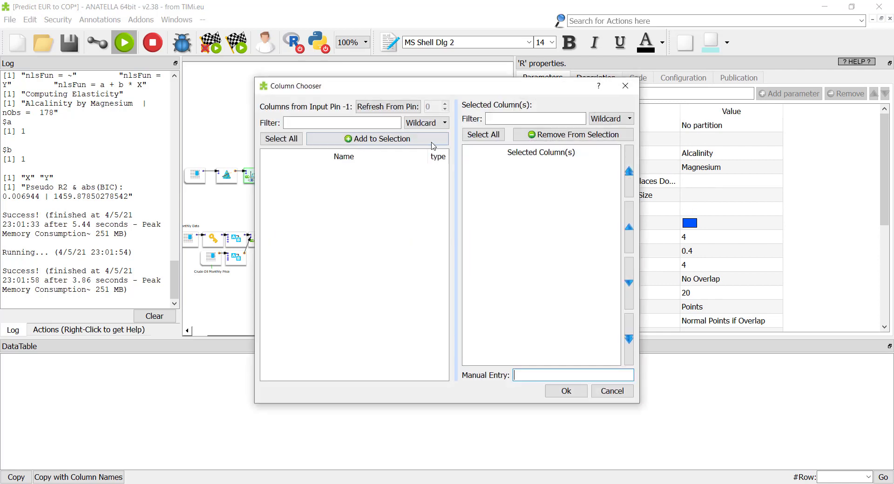
{"action": "left_click", "coordinate": [386, 107]}
{"action": "double_click", "coordinate": [288, 189]}
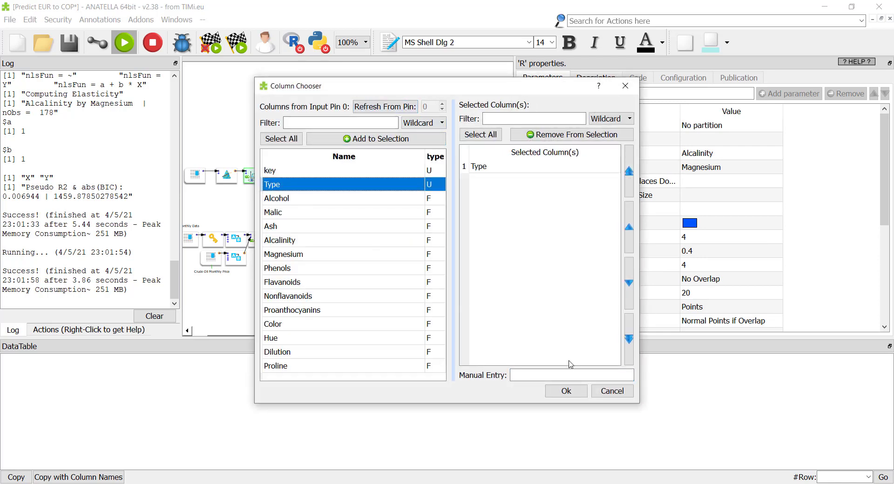
{"action": "left_click", "coordinate": [566, 392]}
Step: Run the scatter plot, view the points colored by Type, and close the chart
{"action": "left_click", "coordinate": [265, 180]}
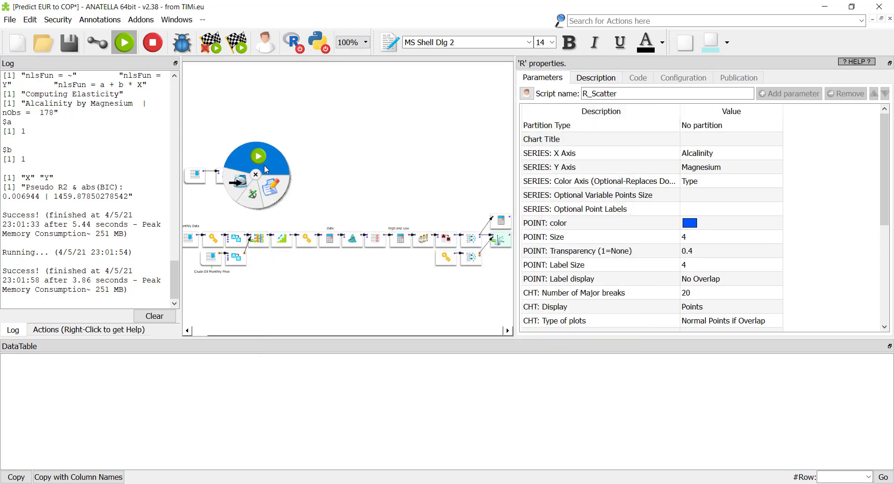
{"action": "left_click", "coordinate": [268, 168]}
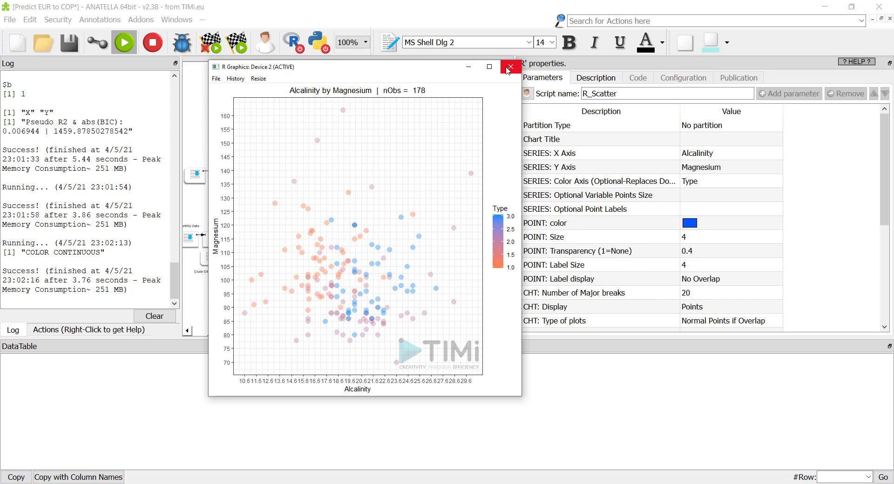
{"action": "left_click", "coordinate": [510, 67]}
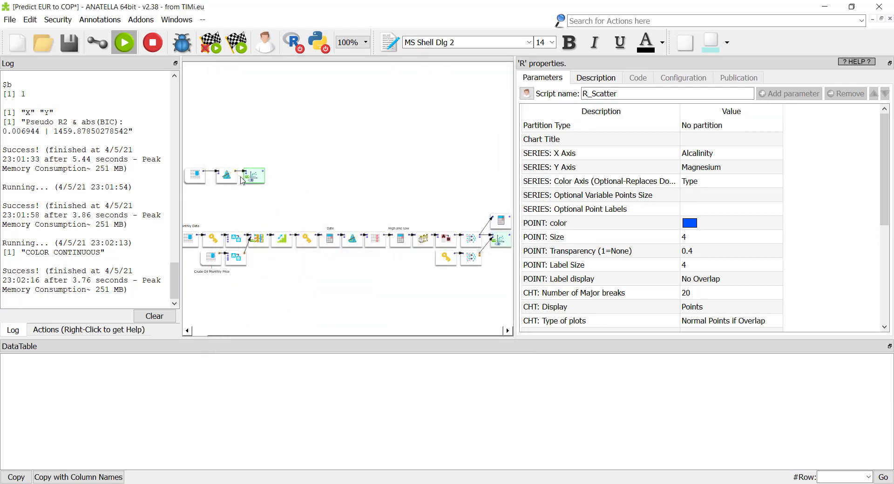
Step: Insert a Calculator directly before the scatter plot and add Type as its input column
{"action": "left_click_drag", "start_coordinate": [255, 178], "coordinate": [274, 178]}
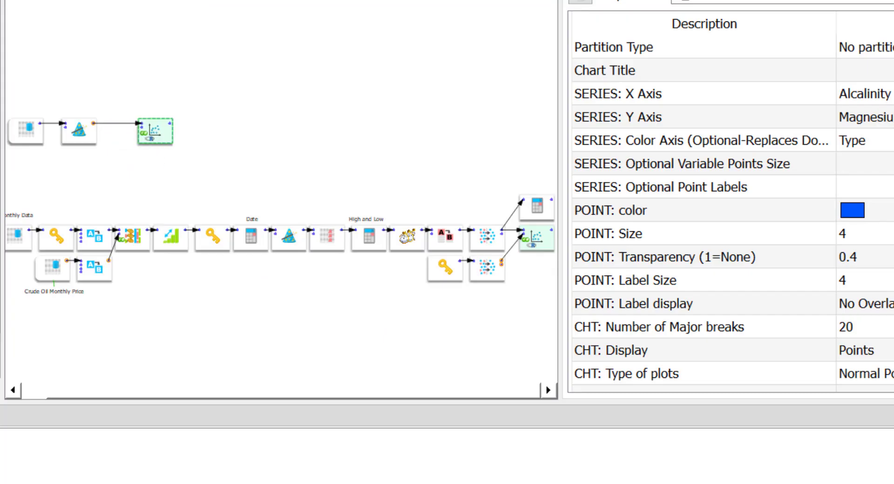
{"action": "left_click_drag", "start_coordinate": [147, 130], "coordinate": [170, 134]}
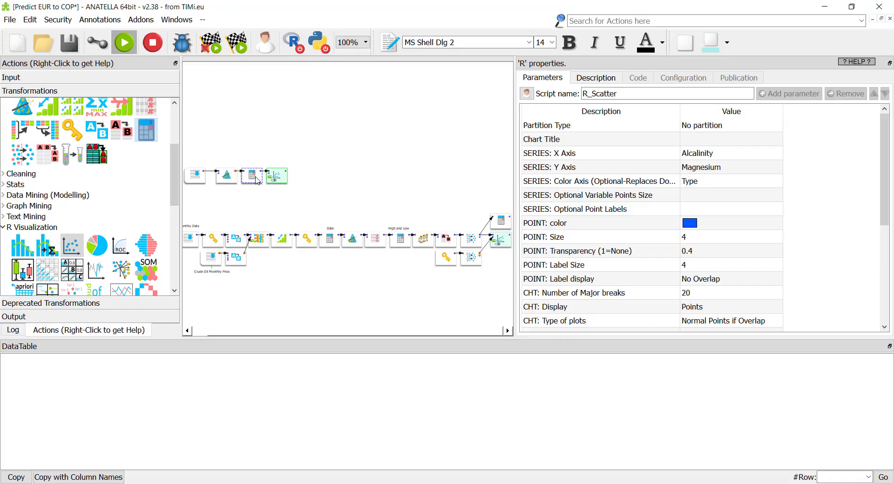
{"action": "left_click", "coordinate": [257, 180]}
{"action": "left_click", "coordinate": [687, 92]}
{"action": "left_click", "coordinate": [393, 107]}
{"action": "double_click", "coordinate": [306, 187]}
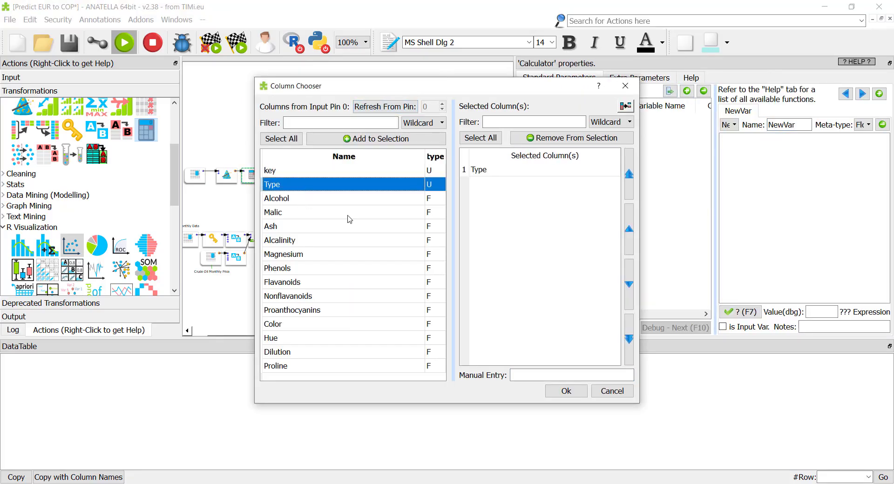
{"action": "left_click", "coordinate": [571, 390]}
Step: Set the Calculator to update the existing Type column instead of creating a new variable
{"action": "left_click", "coordinate": [730, 126]}
{"action": "left_click", "coordinate": [731, 145]}
{"action": "left_click", "coordinate": [788, 125]}
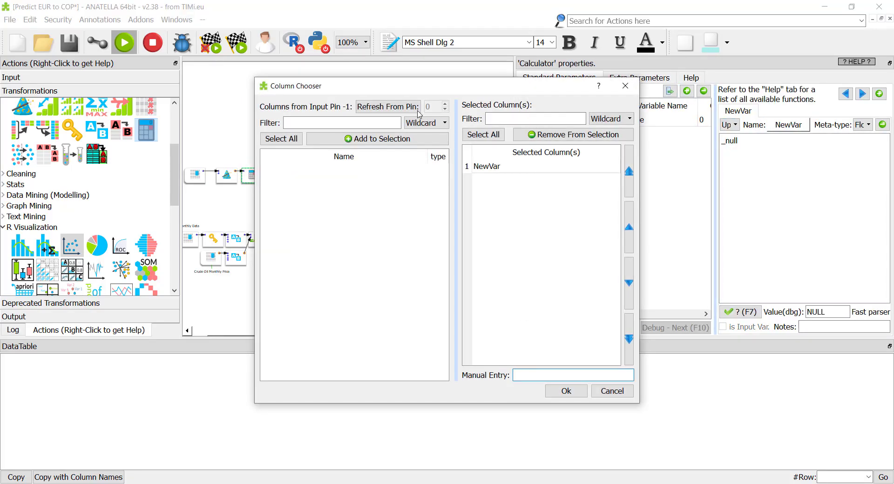
{"action": "left_click", "coordinate": [418, 110]}
{"action": "double_click", "coordinate": [299, 185]}
{"action": "left_click", "coordinate": [566, 391]}
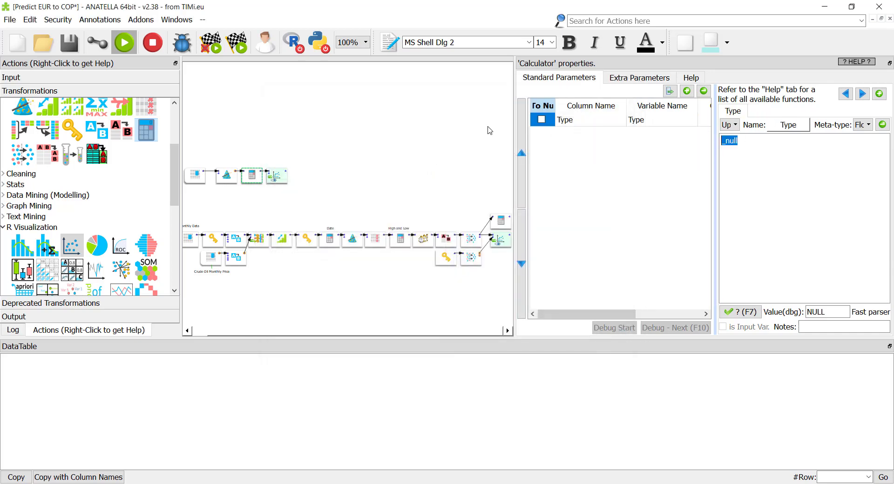
Step: Enter "Type " // Type as the expression for the Type column
{"action": "type", "text": "Type"}
{"action": "key", "text": "Home"}
{"action": "type", "text": "\"Type\" //"}
{"action": "key", "text": "Left"}
{"action": "key", "text": "Left"}
{"action": "key", "text": "Left"}
{"action": "key", "text": "Left"}
{"action": "key", "text": "Left"}
Step: Set the Type column's meta-type to String and rerun the scatter plot to view the discrete colors
{"action": "left_click", "coordinate": [863, 125]}
{"action": "left_click", "coordinate": [854, 156]}
{"action": "left_click", "coordinate": [285, 171]}
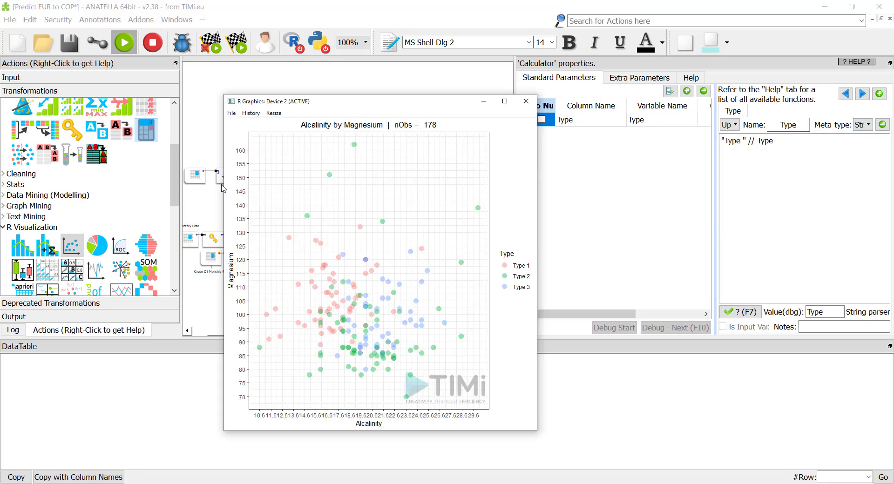
{"action": "left_click", "coordinate": [201, 186]}
Step: Set the scatter plot's optional variable points size to Alcohol, and run it to view the chart
{"action": "left_click", "coordinate": [282, 179]}
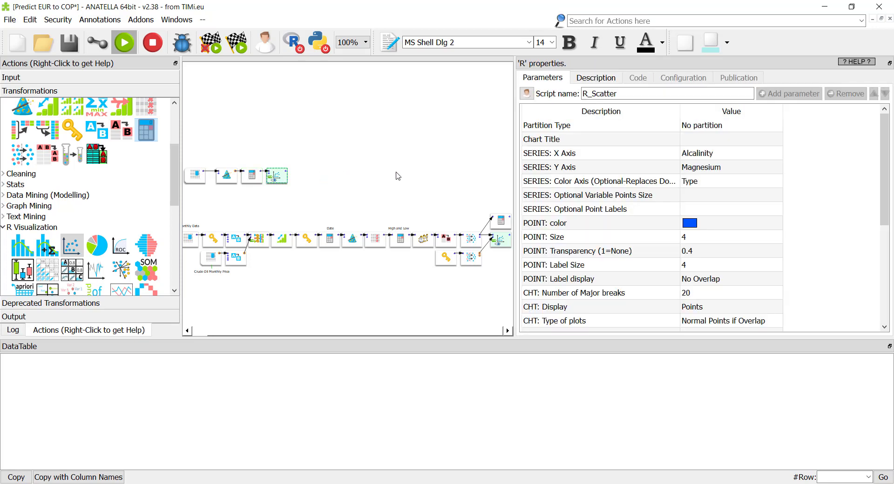
{"action": "double_click", "coordinate": [701, 202]}
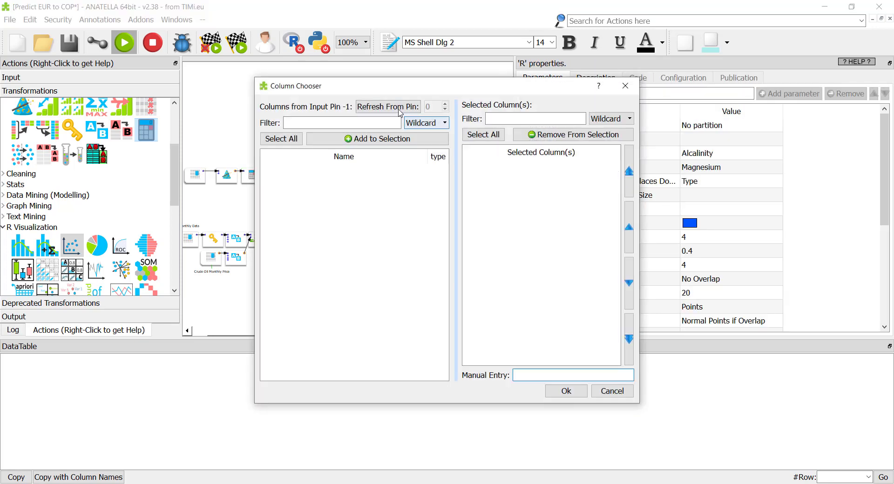
{"action": "left_click", "coordinate": [566, 391]}
{"action": "left_click", "coordinate": [283, 179]}
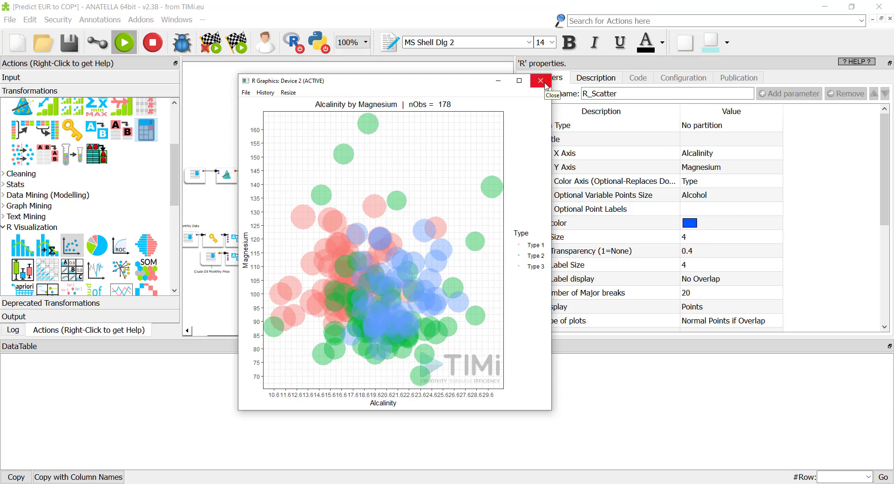
{"action": "left_click", "coordinate": [545, 85]}
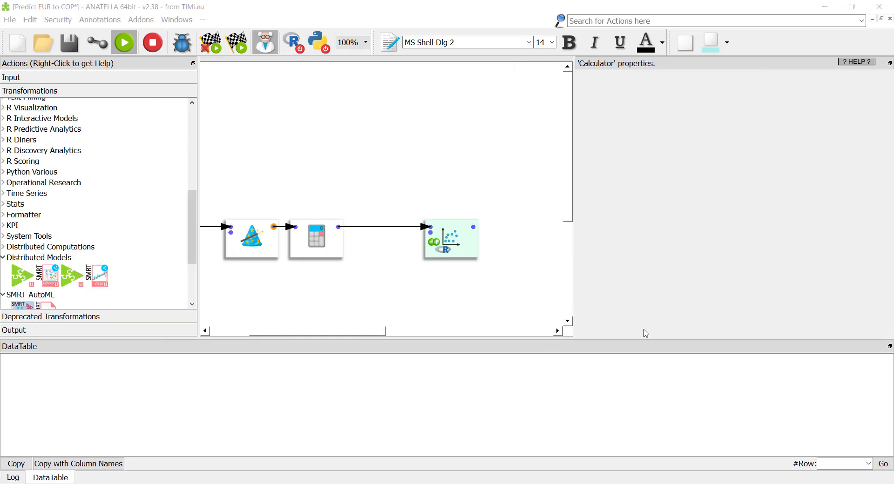
Step: Insert a second Calculator directly before the scatter plot, with the Alcohol column as input variable x
{"action": "scroll", "coordinate": [70, 146], "scroll_direction": "up", "scroll_amount": 7}
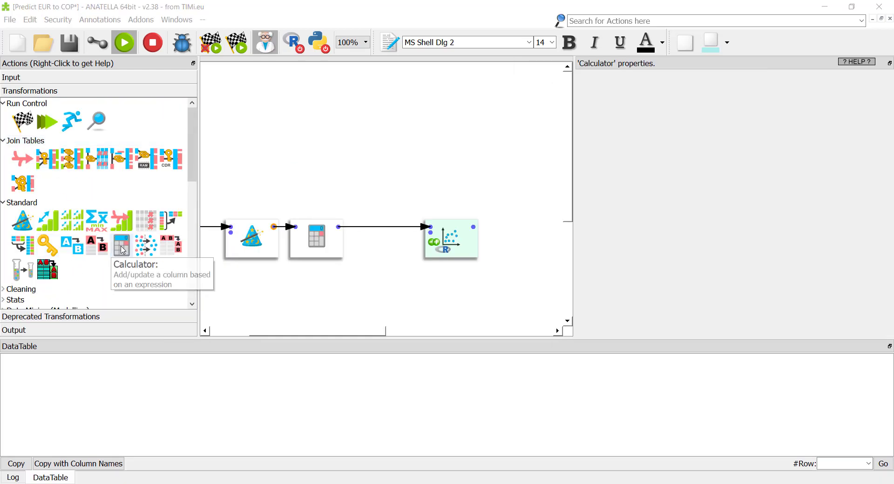
{"action": "left_click_drag", "start_coordinate": [122, 245], "coordinate": [376, 240]}
{"action": "left_click", "coordinate": [692, 91]}
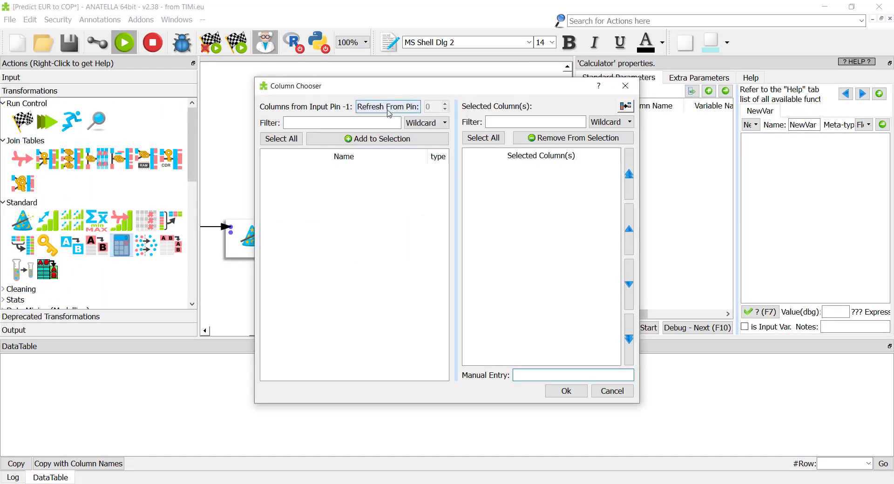
{"action": "left_click", "coordinate": [388, 109]}
{"action": "double_click", "coordinate": [281, 201]}
{"action": "left_click", "coordinate": [583, 391]}
{"action": "double_click", "coordinate": [693, 121]}
{"action": "type", "text": "x"}
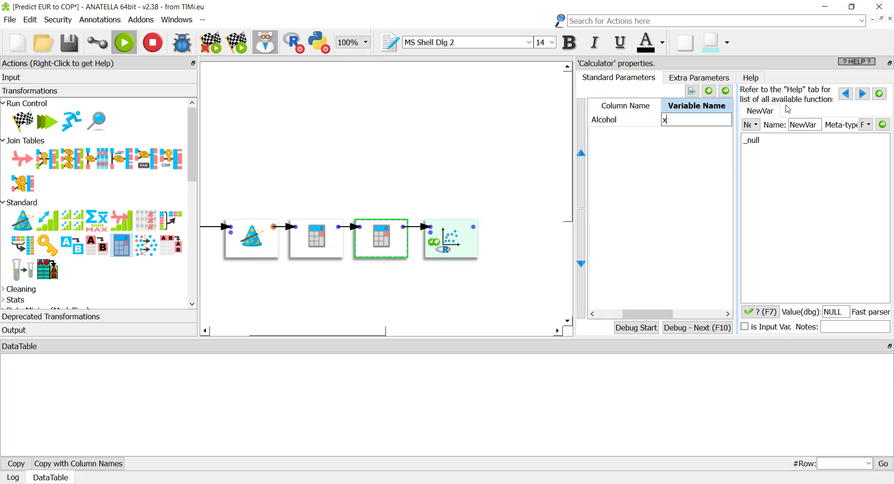
Step: Make the second Calculator update the Alcohol column with the expression x-10
{"action": "left_click", "coordinate": [751, 125]}
{"action": "left_click", "coordinate": [749, 145]}
{"action": "left_click", "coordinate": [807, 125]}
{"action": "left_click", "coordinate": [618, 90]}
{"action": "double_click", "coordinate": [326, 197]}
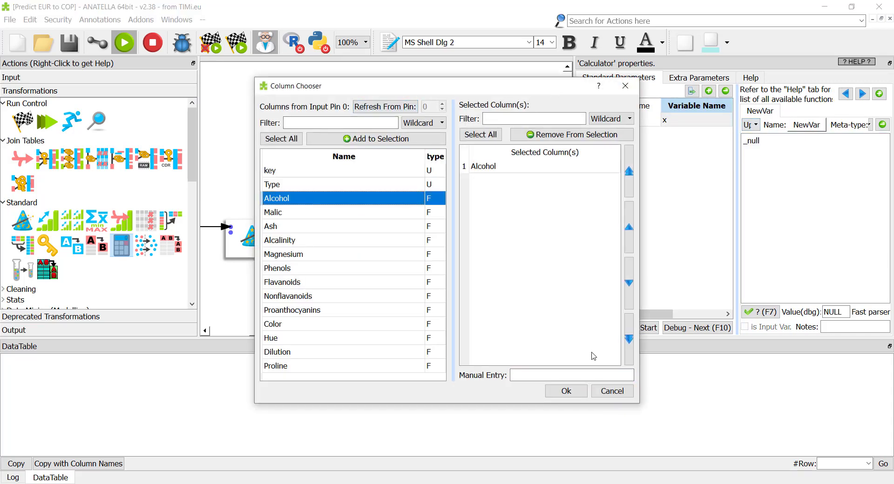
{"action": "left_click", "coordinate": [576, 390]}
{"action": "type", "text": "x-10"}
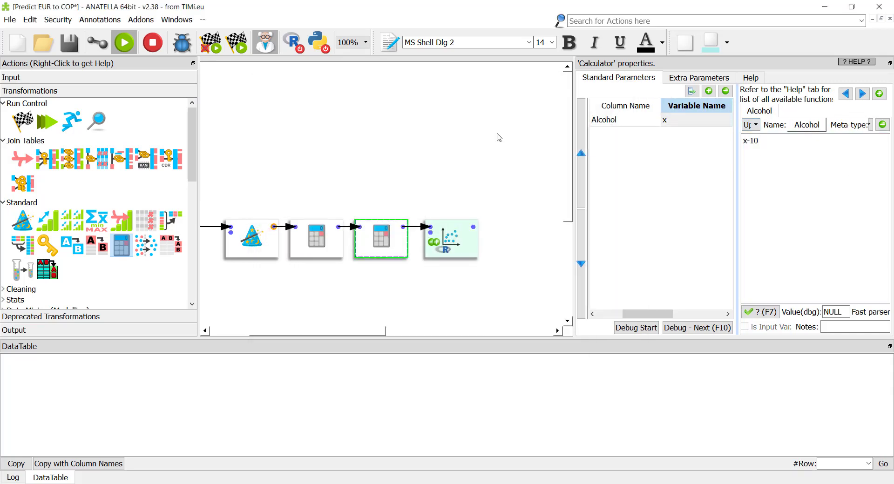
Step: Run the scatter plot, examine the rescaled bubbles in the maximized chart, and close it
{"action": "left_click", "coordinate": [403, 228]}
{"action": "left_click", "coordinate": [473, 227]}
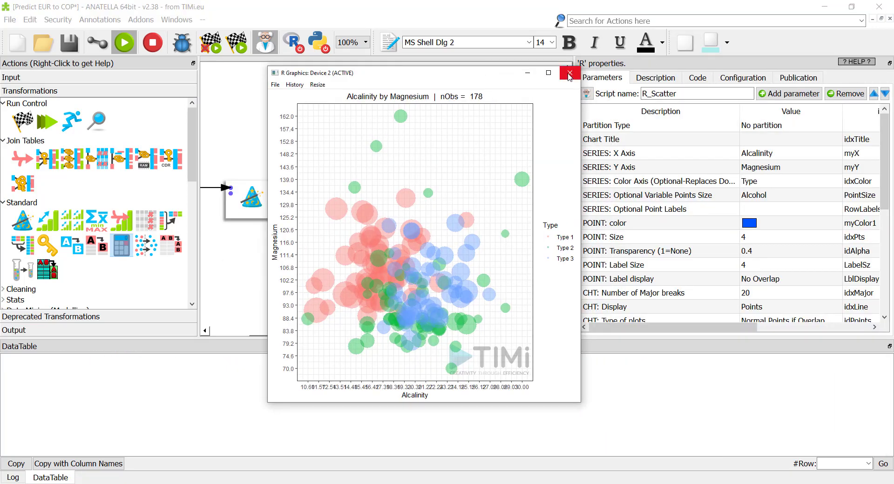
{"action": "left_click", "coordinate": [549, 74]}
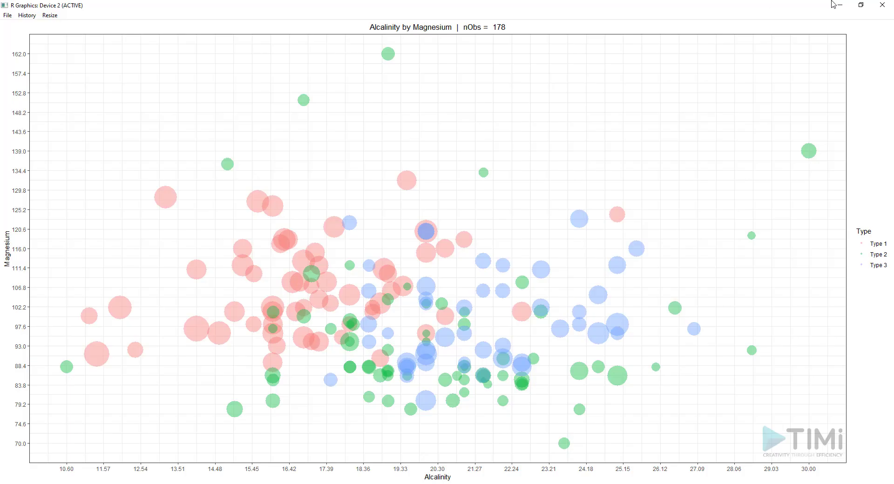
{"action": "left_click", "coordinate": [879, 10]}
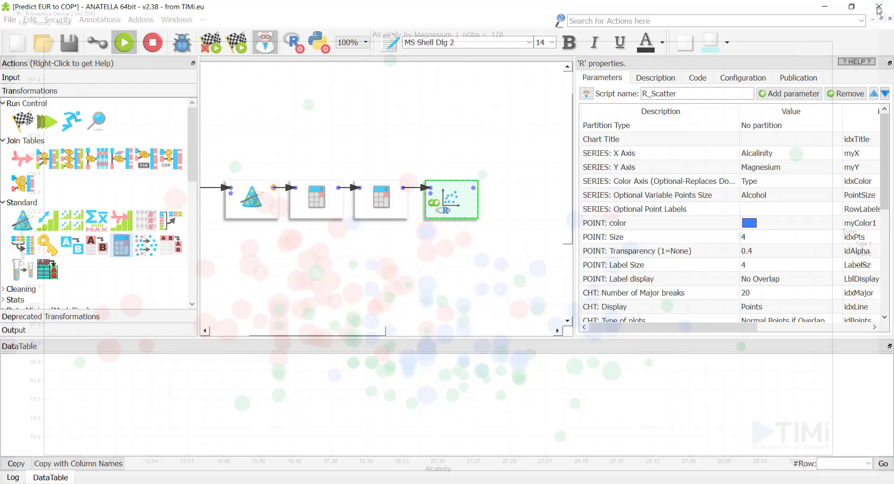
Step: Set the scatter plot's density function to Density 2D
{"action": "left_click_drag", "start_coordinate": [887, 180], "coordinate": [887, 220]}
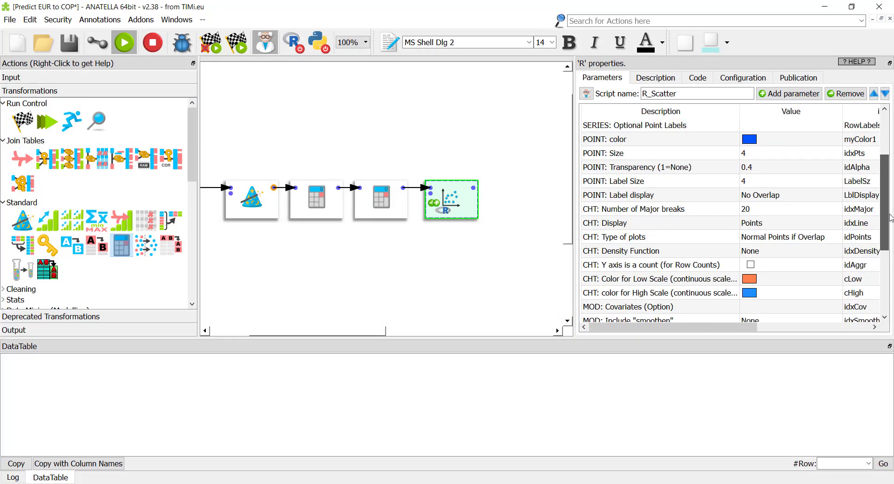
{"action": "left_click", "coordinate": [772, 251]}
{"action": "left_click", "coordinate": [772, 251]}
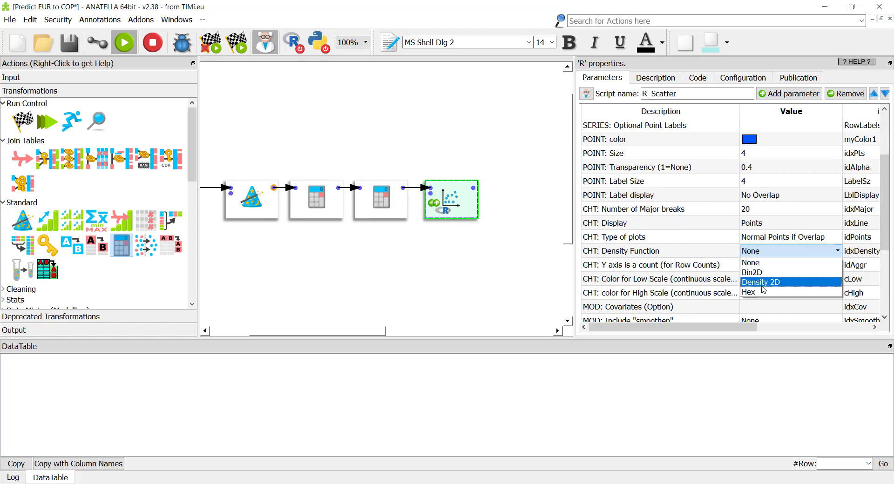
{"action": "left_click", "coordinate": [762, 279]}
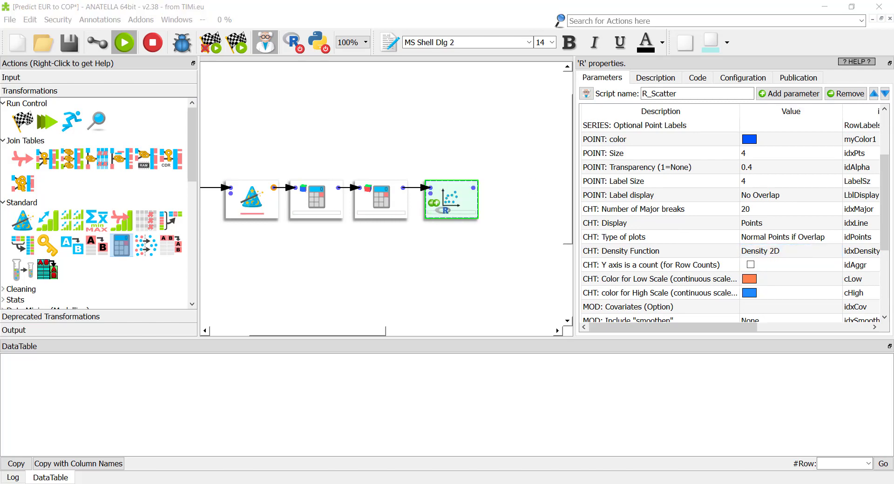
Step: View the scatter plot with density contours in a maximized chart window and close it
{"action": "left_click_drag", "start_coordinate": [316, 138], "coordinate": [331, 126]}
{"action": "double_click", "coordinate": [331, 127]}
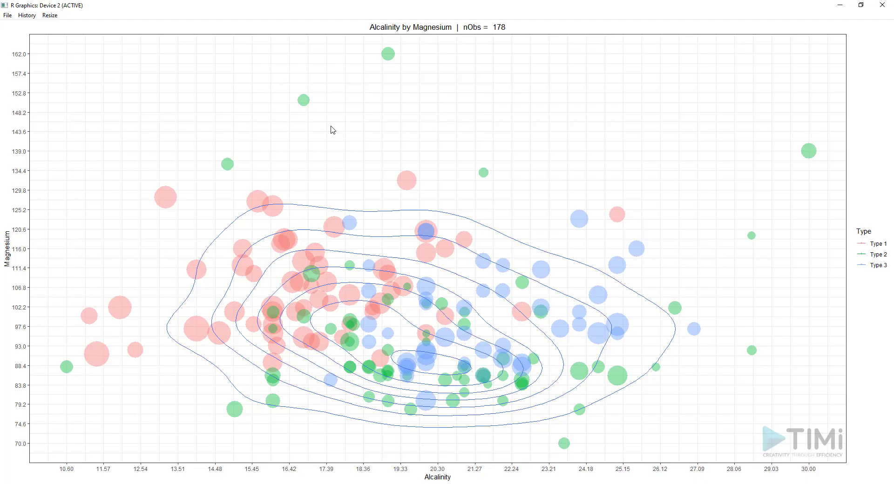
{"action": "left_click", "coordinate": [882, 5]}
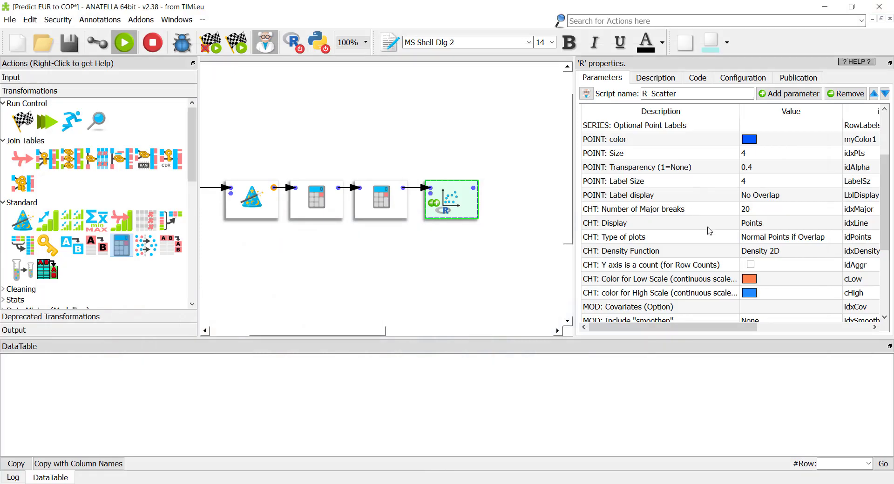
Step: Remove Alcohol from the scatter plot's optional variable points size
{"action": "left_click", "coordinate": [715, 197]}
{"action": "double_click", "coordinate": [501, 170]}
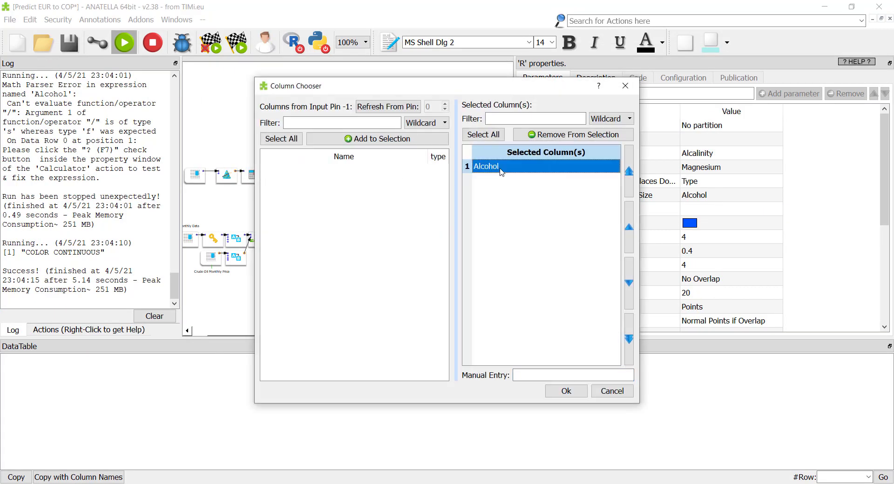
{"action": "left_click", "coordinate": [568, 395]}
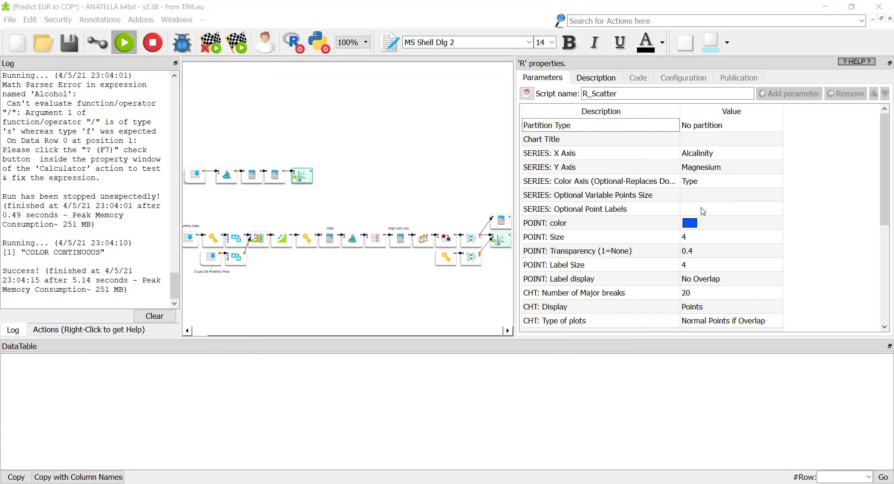
Step: Set the scatter plot's optional point labels to the key column and run the chart
{"action": "left_click", "coordinate": [702, 201]}
{"action": "left_click", "coordinate": [396, 108]}
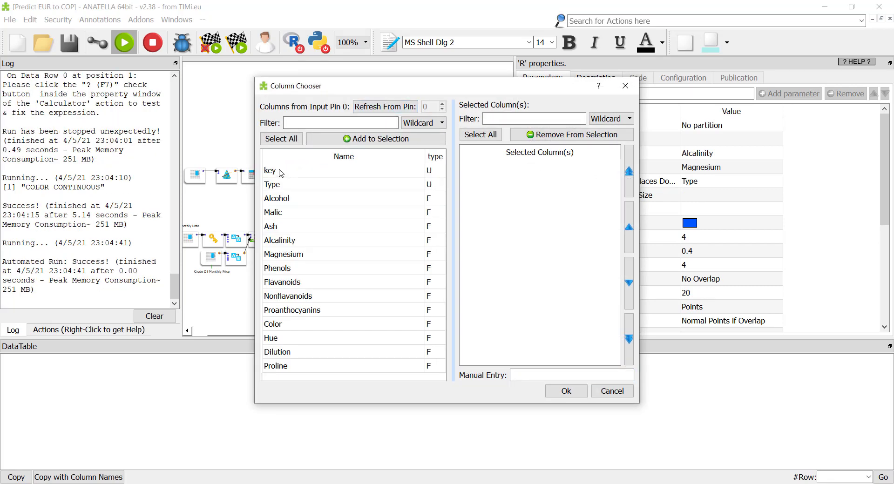
{"action": "double_click", "coordinate": [281, 173]}
{"action": "left_click", "coordinate": [566, 391]}
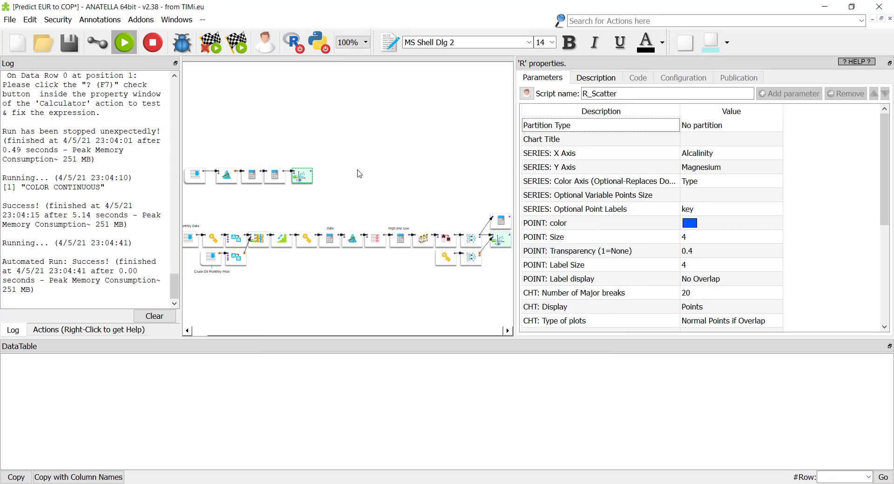
{"action": "left_click", "coordinate": [300, 177]}
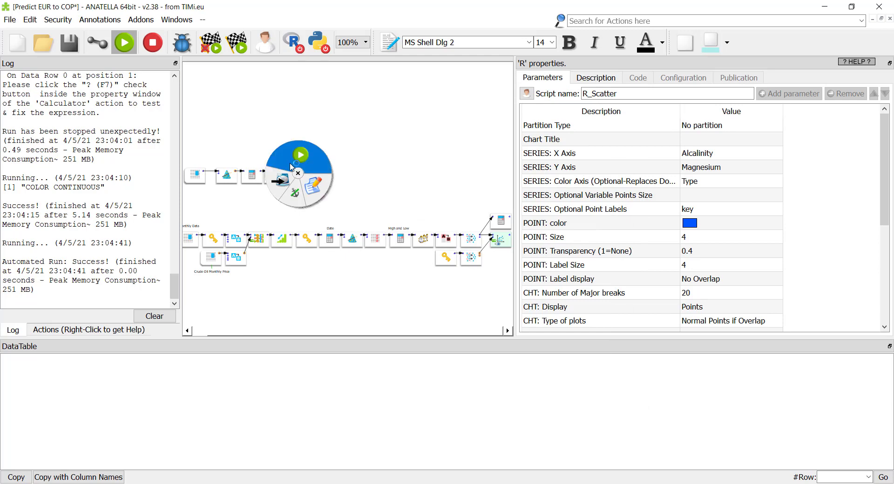
{"action": "left_click", "coordinate": [300, 155]}
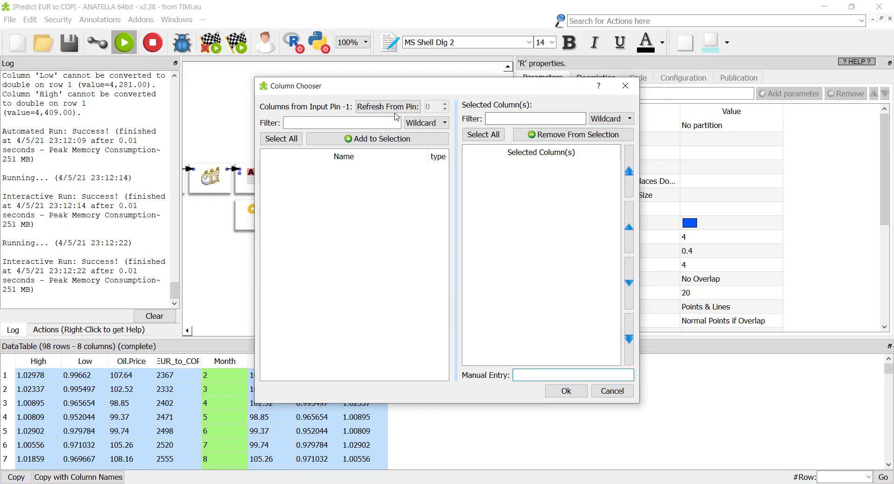
Step: Run the exchange-rate scatter plot with Month as X axis and EUR_to_COP as Y axis, and close the chart
{"action": "double_click", "coordinate": [295, 228]}
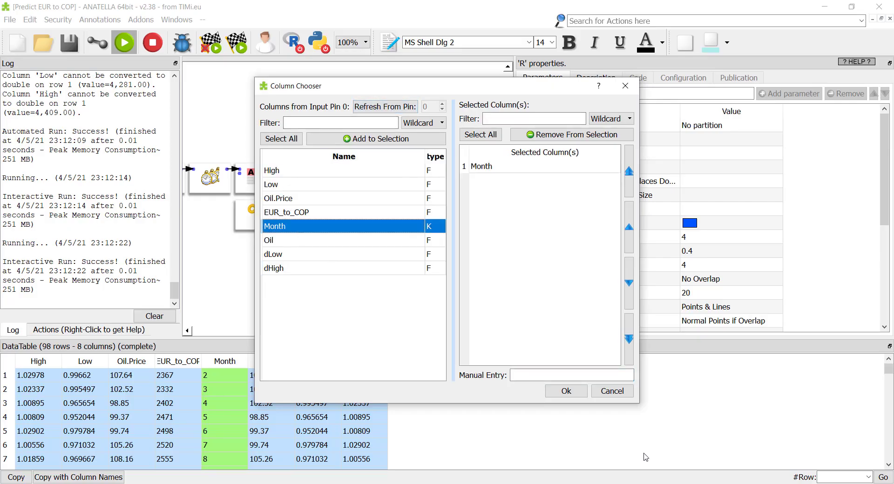
{"action": "left_click", "coordinate": [566, 391]}
{"action": "left_click", "coordinate": [700, 170]}
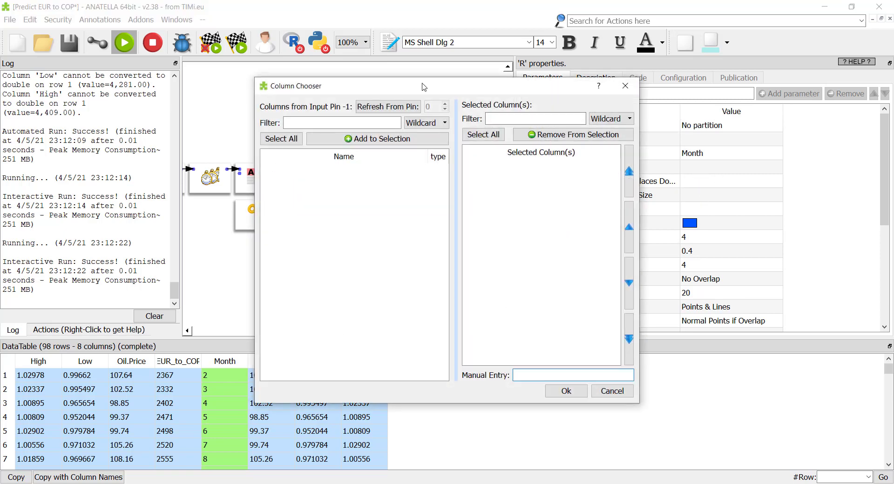
{"action": "left_click", "coordinate": [289, 214]}
{"action": "double_click", "coordinate": [289, 214]}
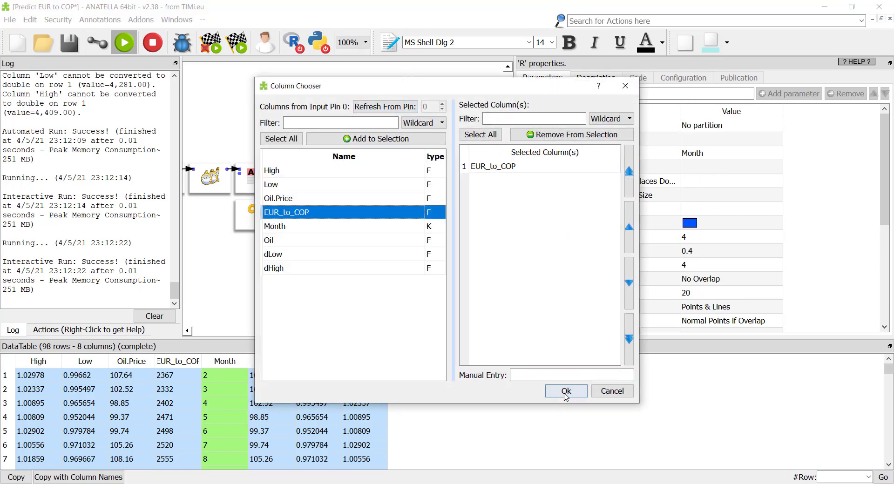
{"action": "left_click", "coordinate": [567, 391]}
{"action": "left_click", "coordinate": [410, 193]}
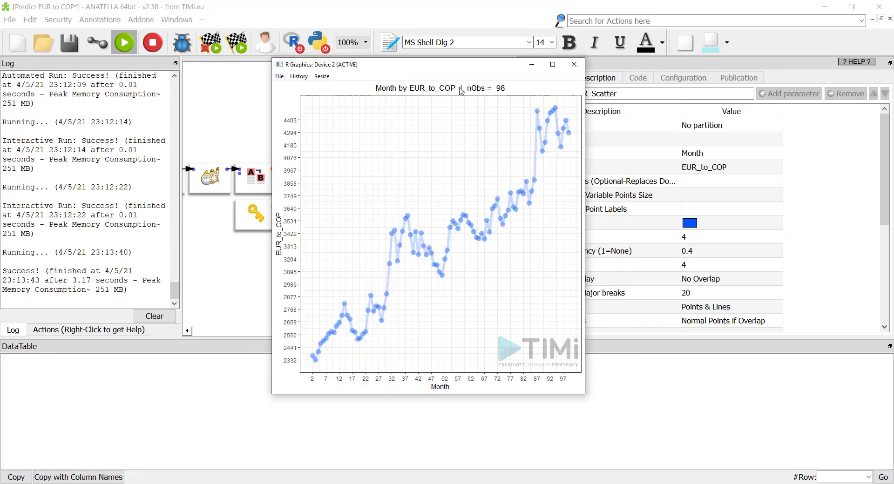
{"action": "left_click", "coordinate": [574, 65]}
Step: Set the scatter plot's smoothen option to Moving Average, view the resulting chart, and close it
{"action": "scroll", "coordinate": [750, 181], "scroll_direction": "down", "scroll_amount": 1}
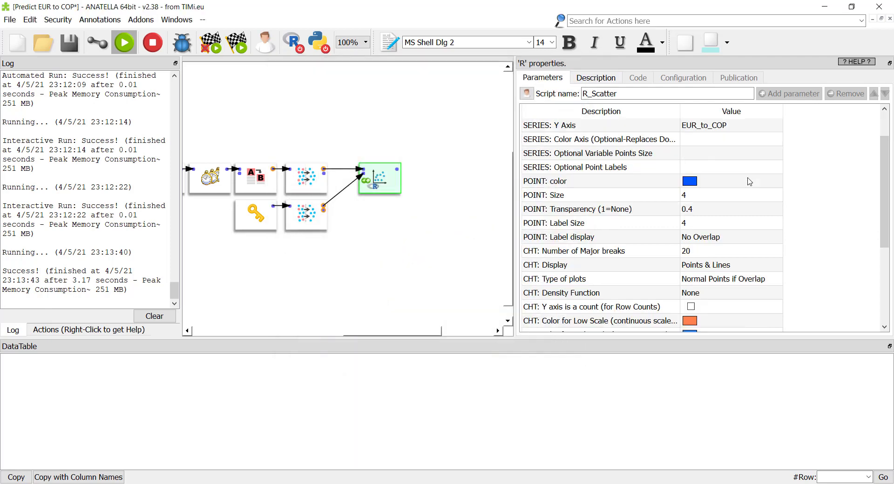
{"action": "scroll", "coordinate": [750, 181], "scroll_direction": "down", "scroll_amount": 3}
{"action": "left_click", "coordinate": [705, 227]}
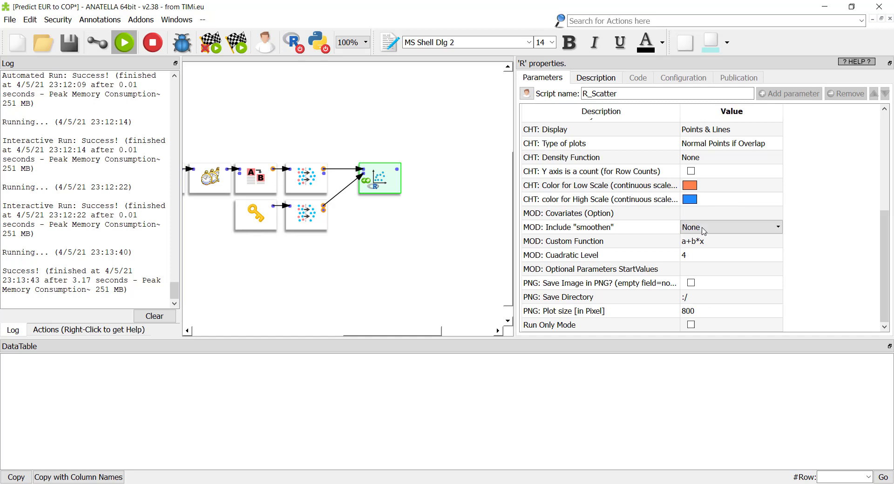
{"action": "left_click", "coordinate": [705, 228]}
{"action": "left_click", "coordinate": [705, 250]}
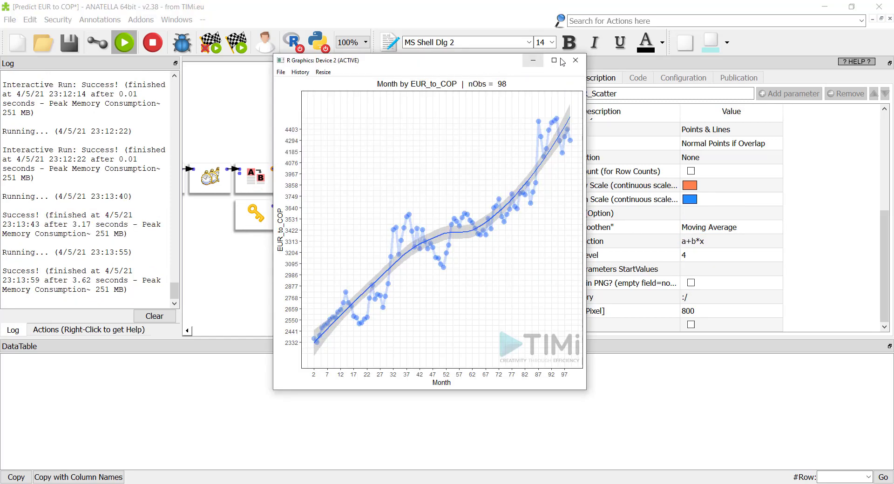
{"action": "left_click", "coordinate": [575, 60]}
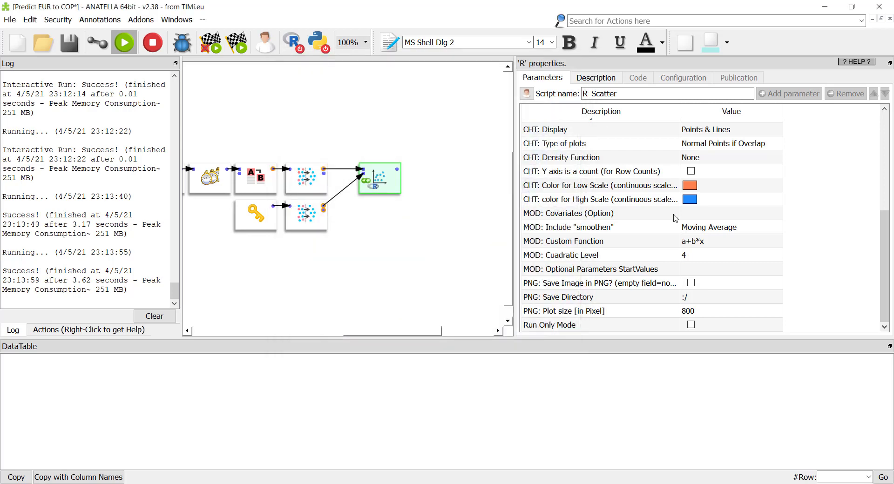
Step: Switch the smoothen option to Linear, view the scatter plot with its trend line, and close it
{"action": "left_click", "coordinate": [701, 230]}
{"action": "left_click", "coordinate": [701, 230]}
{"action": "left_click", "coordinate": [703, 258]}
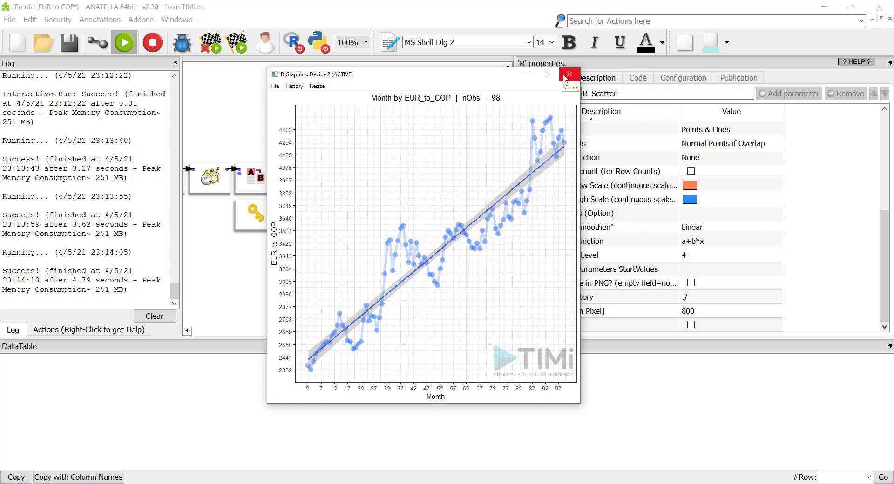
{"action": "left_click", "coordinate": [565, 77]}
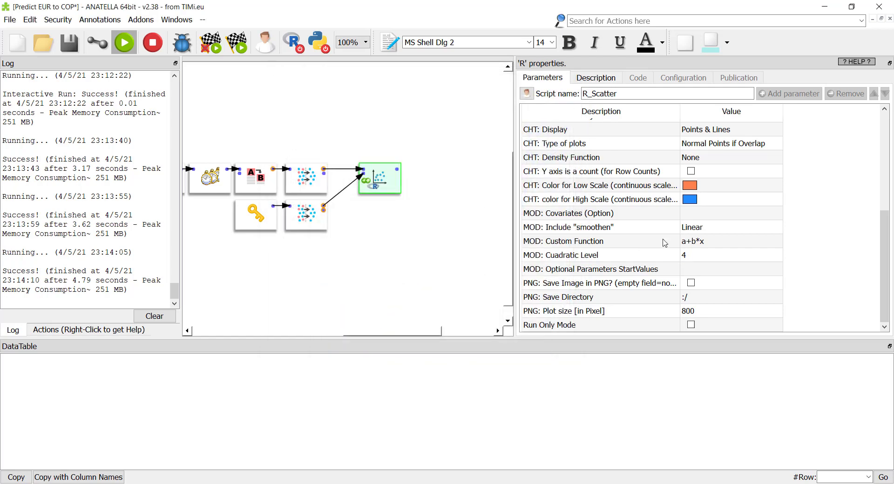
Step: Set the smoothen option to Custom with the function a+b*x, run the scatter plot, and close the chart after viewing
{"action": "left_click", "coordinate": [732, 228]}
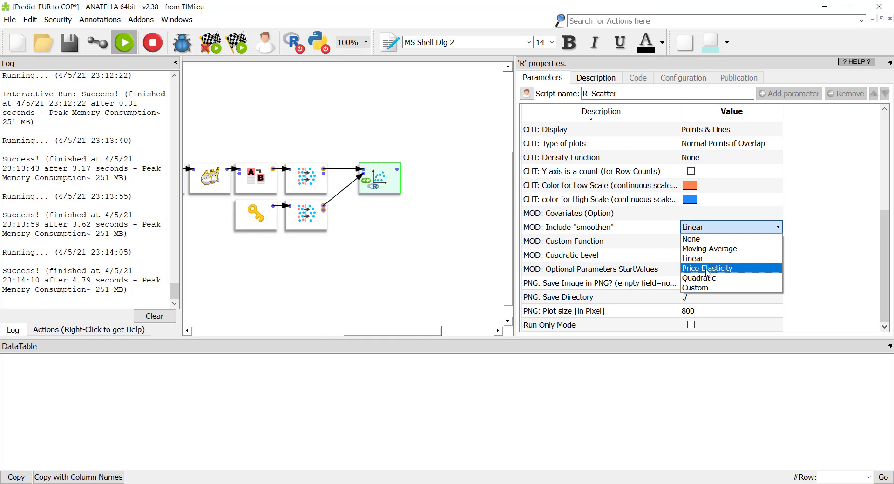
{"action": "left_click", "coordinate": [707, 287]}
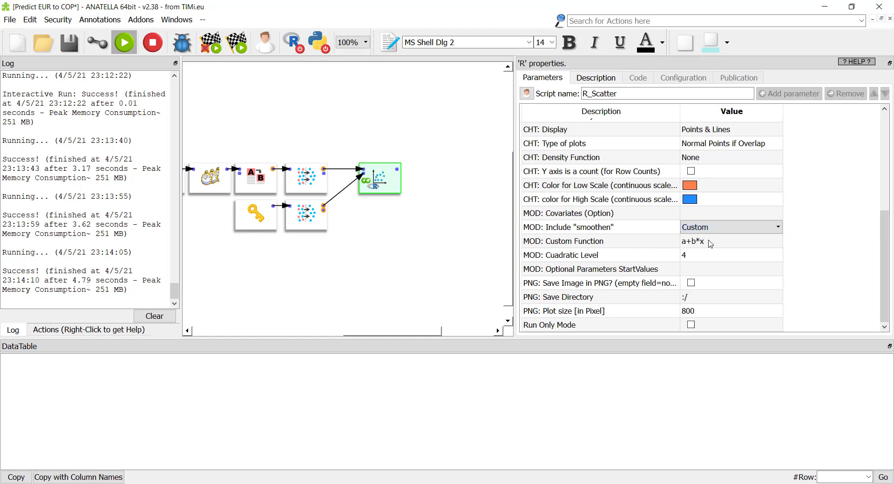
{"action": "left_click", "coordinate": [708, 241]}
{"action": "double_click", "coordinate": [374, 174]}
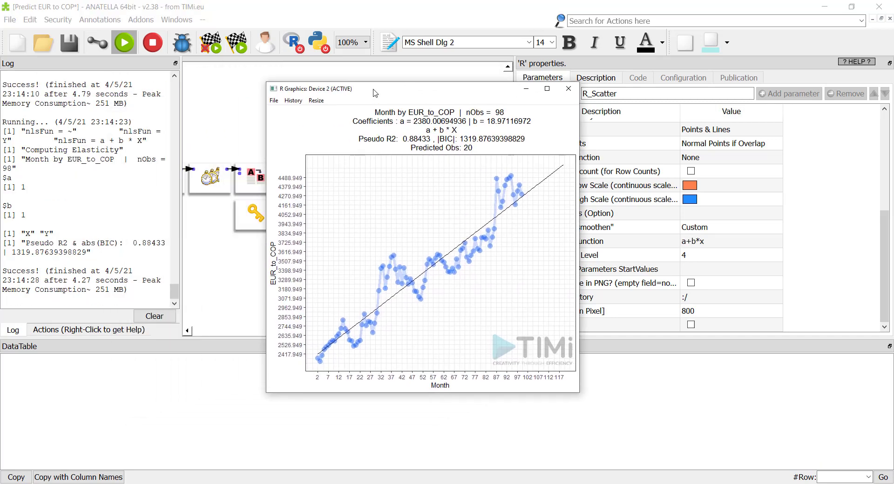
{"action": "left_click_drag", "start_coordinate": [375, 93], "coordinate": [377, 93]}
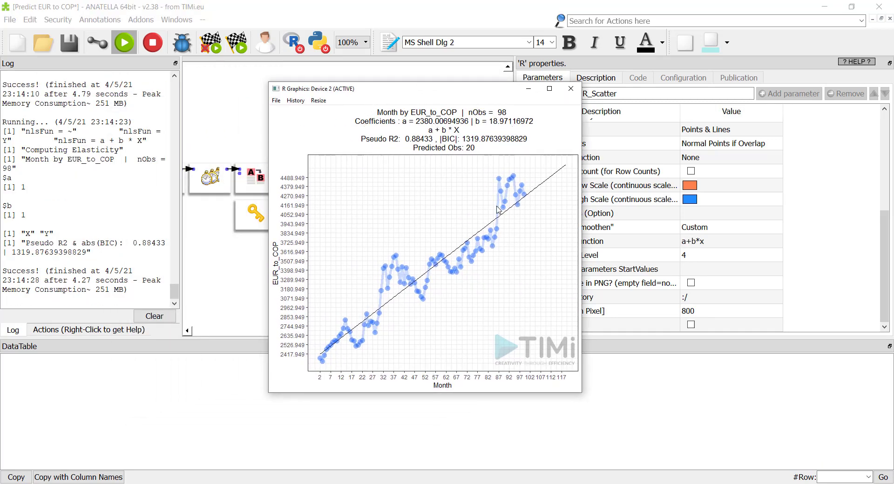
{"action": "left_click", "coordinate": [571, 89]}
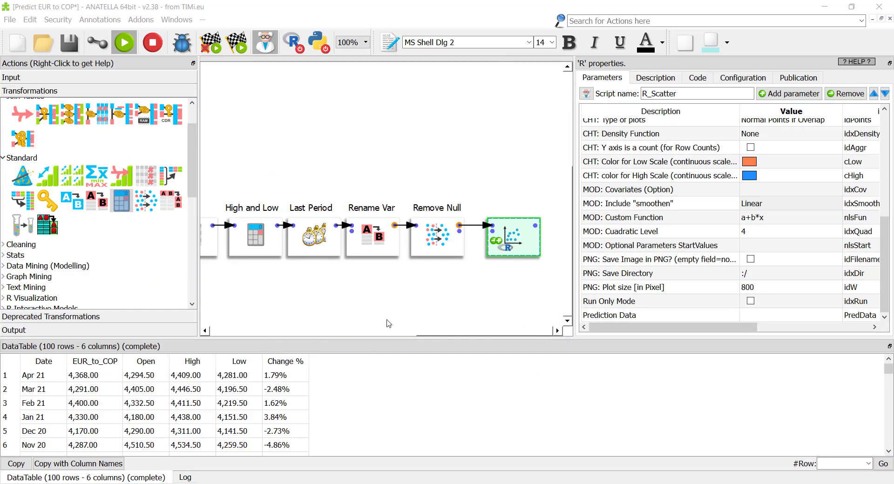
Step: Set the smoothen option of R_Scatter to Quadratic and run the chart with Cuadratic Level 4
{"action": "left_click", "coordinate": [886, 246]}
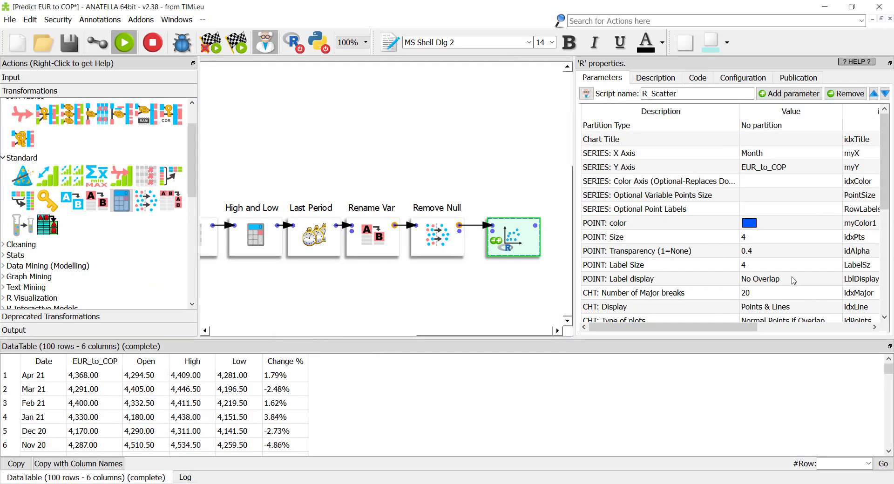
{"action": "scroll", "coordinate": [794, 280], "scroll_direction": "down", "scroll_amount": 4}
{"action": "left_click", "coordinate": [764, 239]}
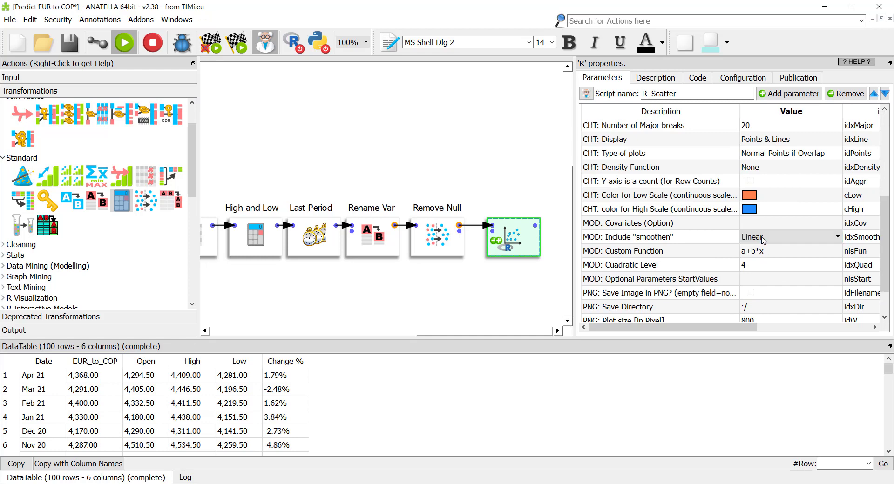
{"action": "left_click", "coordinate": [764, 238]}
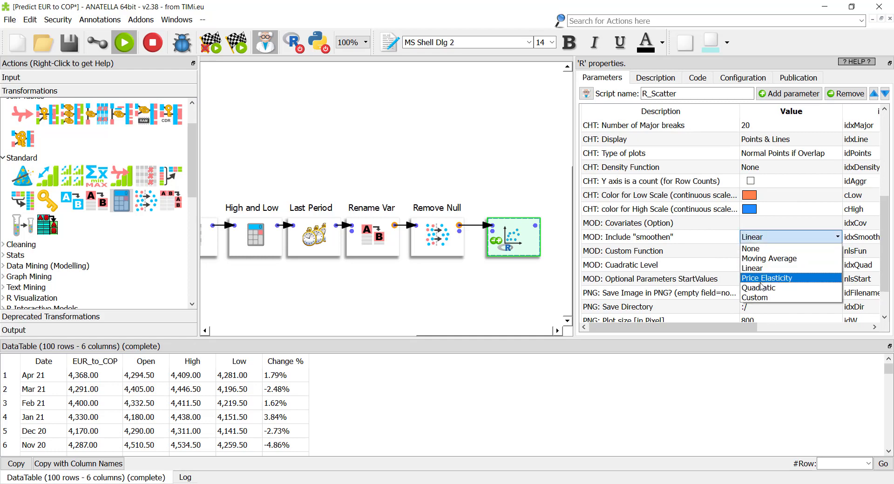
{"action": "left_click", "coordinate": [760, 287]}
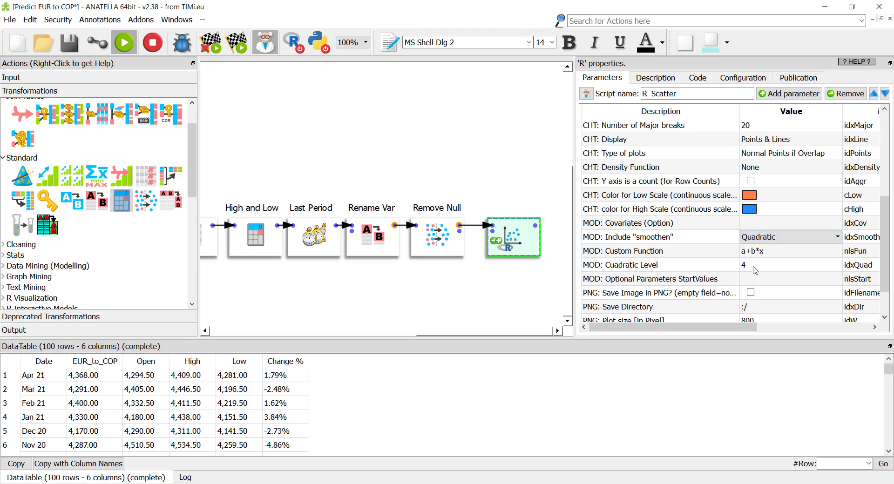
{"action": "left_click", "coordinate": [755, 269]}
{"action": "right_click", "coordinate": [519, 238]}
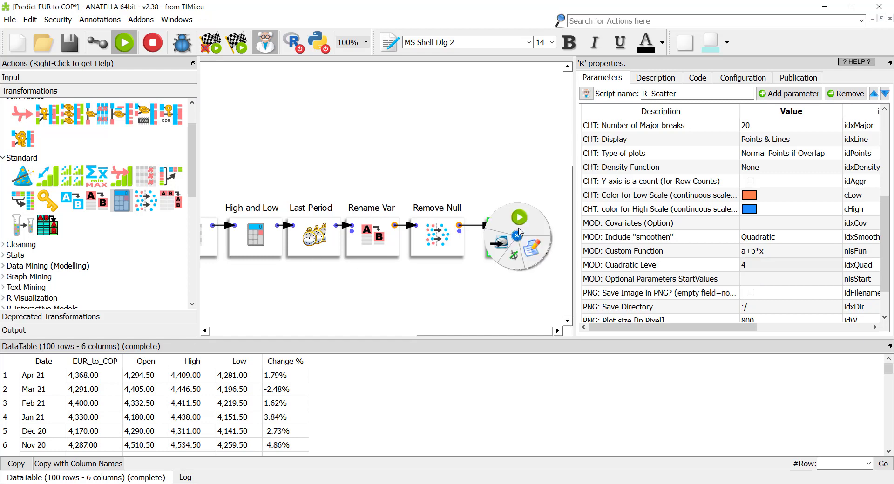
{"action": "left_click", "coordinate": [519, 224]}
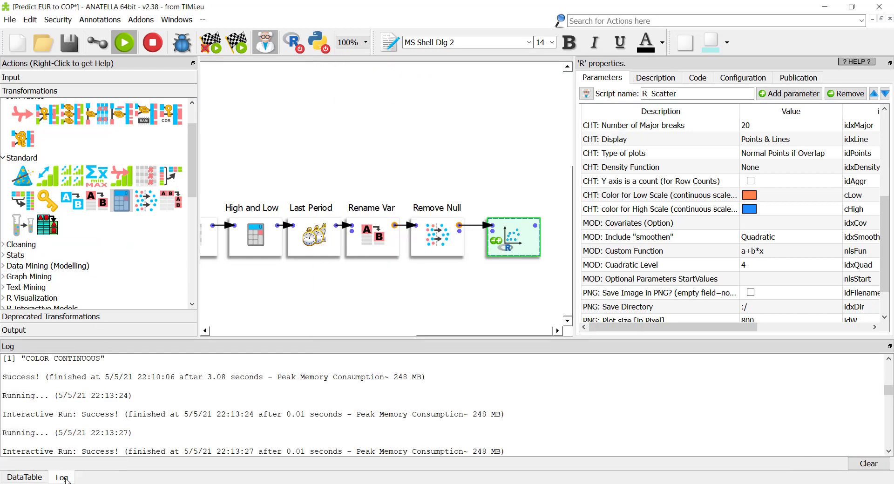
Step: Copy the fitted quadratic formula from the log and add a Calculator fed by Remove Null above the scatter plot
{"action": "left_click_drag", "start_coordinate": [27, 406], "coordinate": [524, 402]}
{"action": "key", "text": "ctrl+c"}
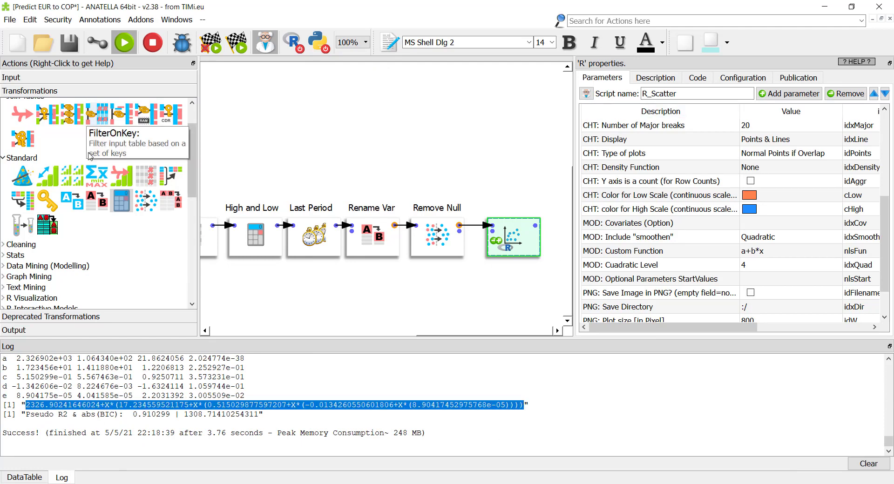
{"action": "left_click_drag", "start_coordinate": [122, 200], "coordinate": [507, 186]}
{"action": "left_click", "coordinate": [506, 186]}
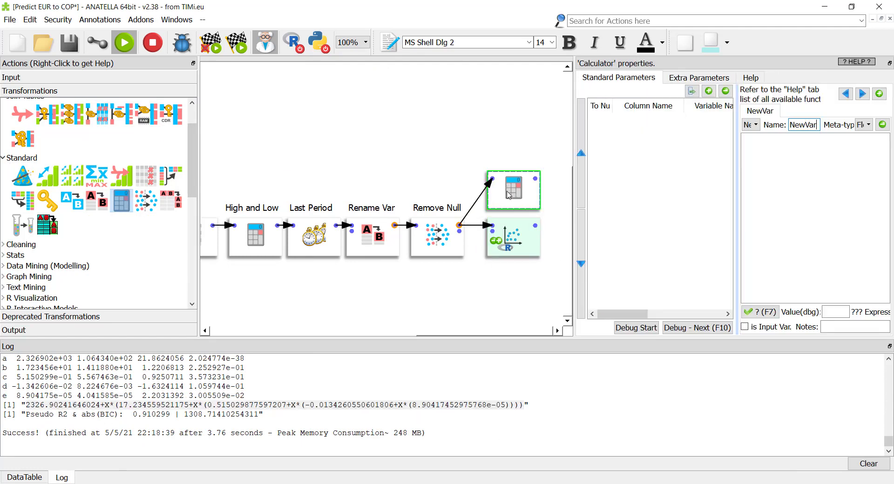
Step: Add the Month column as the Calculator's input and name its variable X
{"action": "left_click", "coordinate": [692, 91]}
{"action": "left_click", "coordinate": [386, 107]}
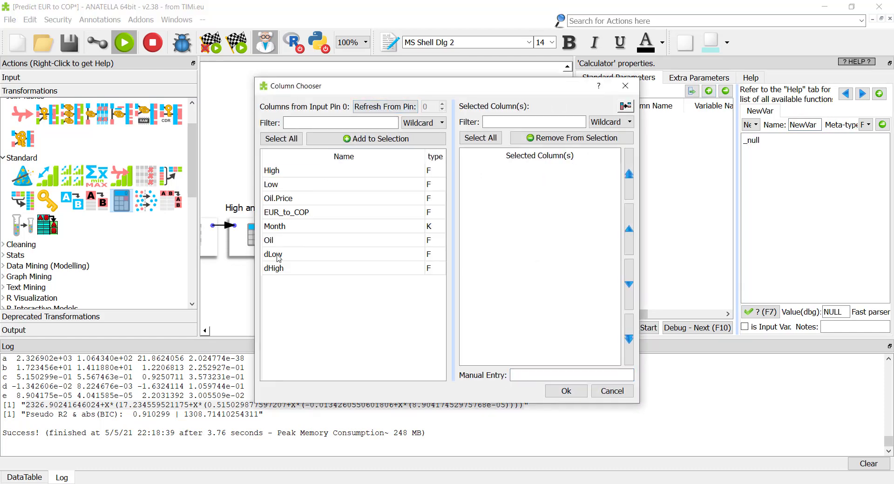
{"action": "double_click", "coordinate": [276, 227]}
{"action": "left_click", "coordinate": [567, 391]}
{"action": "left_click", "coordinate": [711, 122]}
{"action": "type", "text": "X"}
Step: Replace the Calculator's _null expression with the copied quadratic formula and name the new variable Quad4
{"action": "left_click_drag", "start_coordinate": [783, 157], "coordinate": [675, 138]}
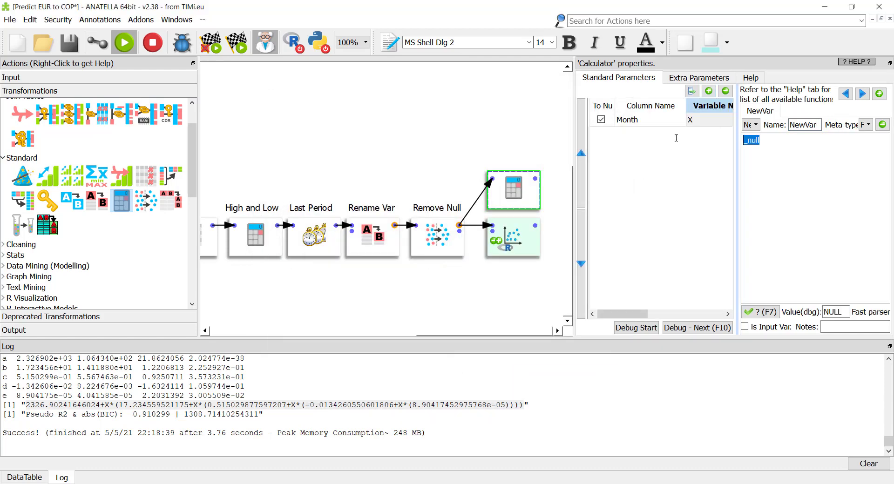
{"action": "key", "text": "ctrl+v"}
{"action": "double_click", "coordinate": [815, 125]}
{"action": "type", "text": "Quad4"}
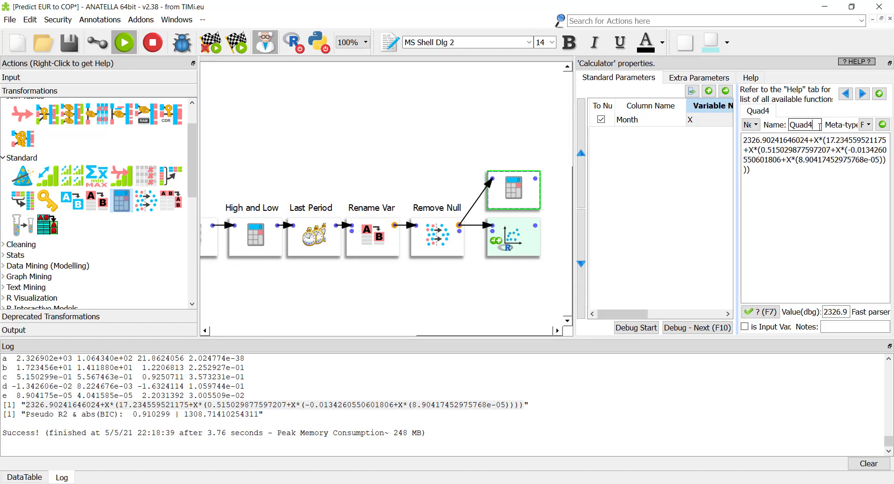
Step: Check the BIC by quadratic level curve in the R chart and set R_Scatter's Cuadratic Level to 6
{"action": "left_click", "coordinate": [394, 483]}
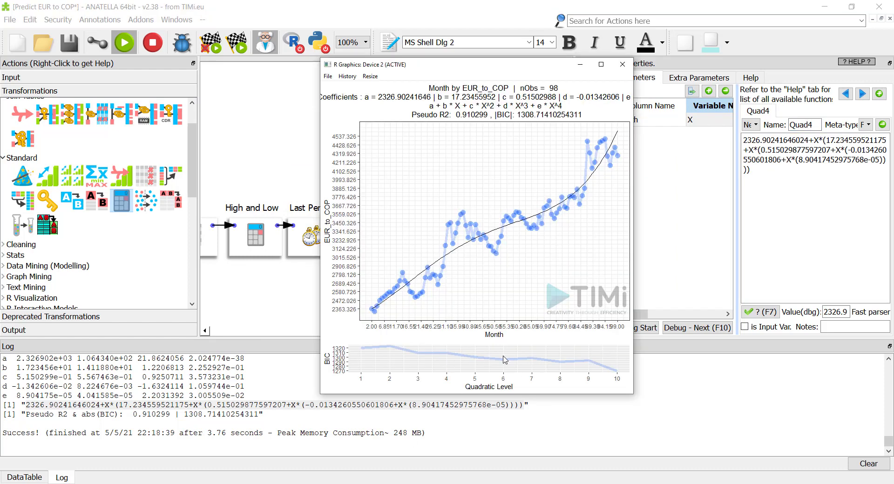
{"action": "left_click", "coordinate": [790, 173]}
{"action": "left_click", "coordinate": [526, 246]}
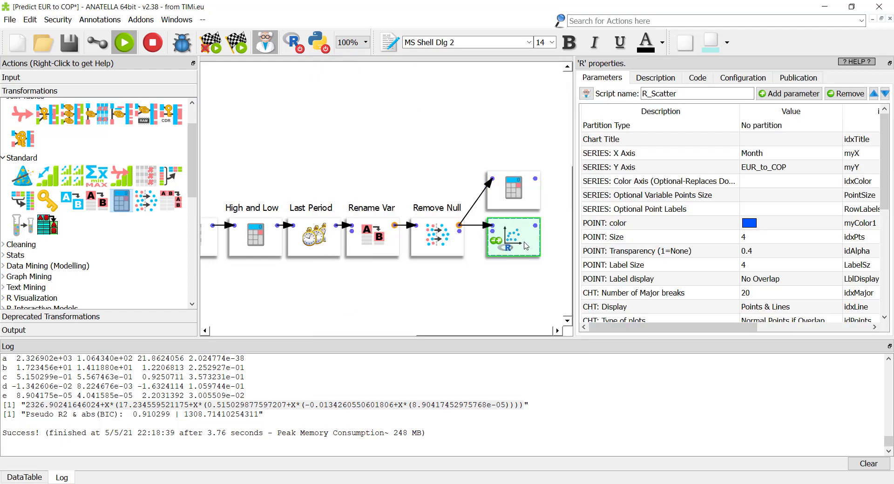
{"action": "scroll", "coordinate": [766, 291], "scroll_direction": "down", "scroll_amount": 4}
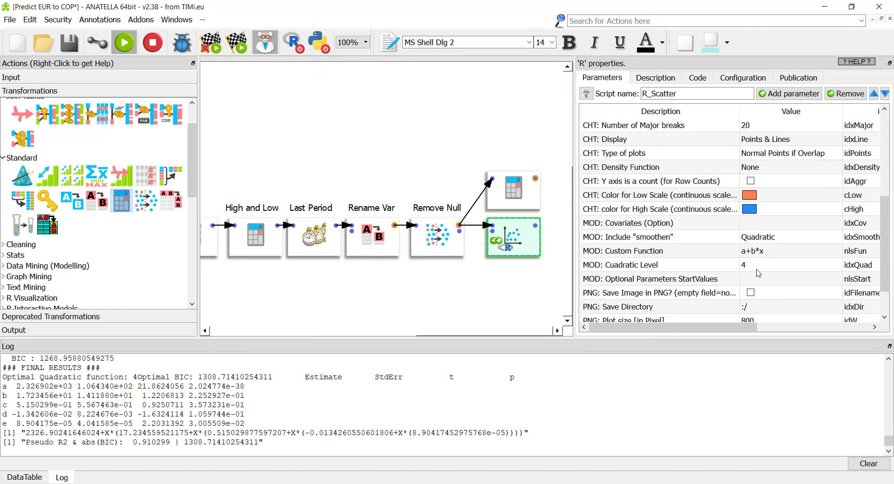
{"action": "left_click", "coordinate": [757, 269]}
{"action": "type", "text": "6"}
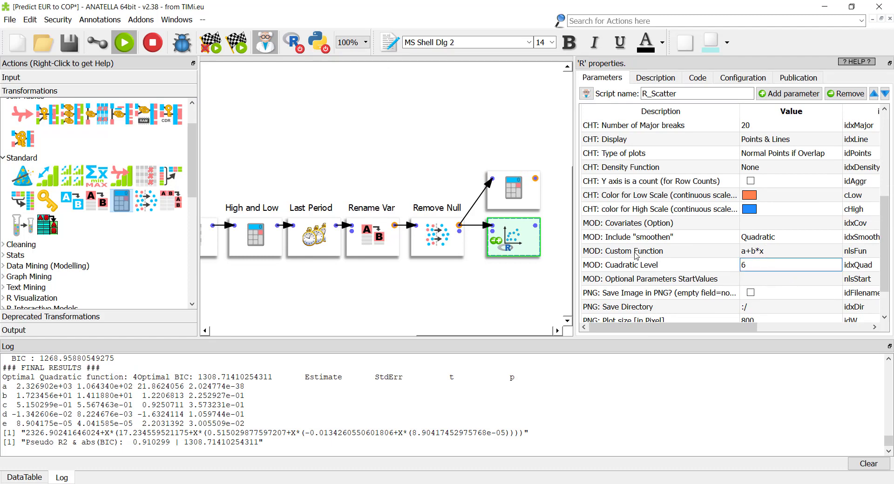
{"action": "left_click", "coordinate": [505, 294]}
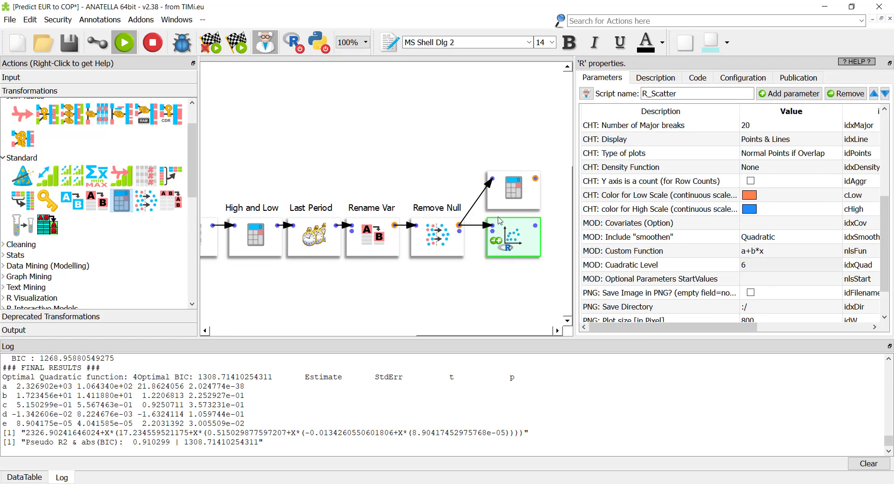
Step: Run R_Scatter and copy the fitted level 6 quadratic formula from the log
{"action": "right_click", "coordinate": [512, 238]}
{"action": "left_click", "coordinate": [510, 231]}
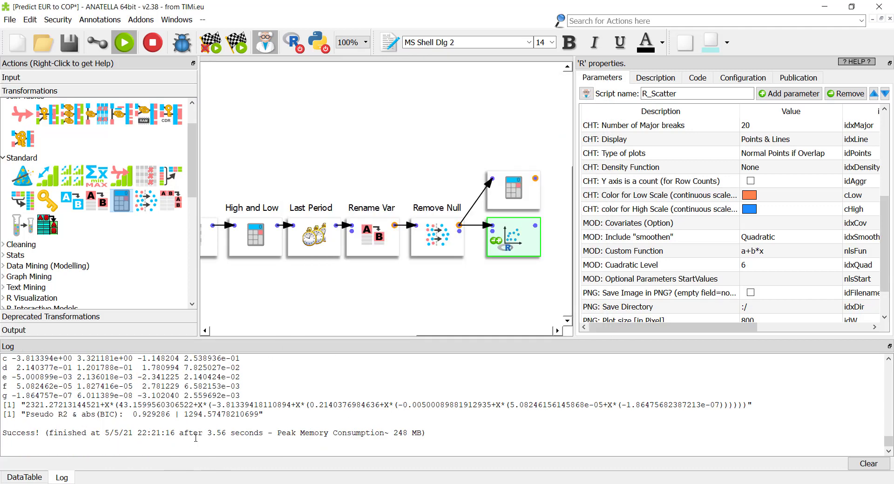
{"action": "left_click_drag", "start_coordinate": [26, 405], "coordinate": [760, 405]}
{"action": "key", "text": "ctrl+c"}
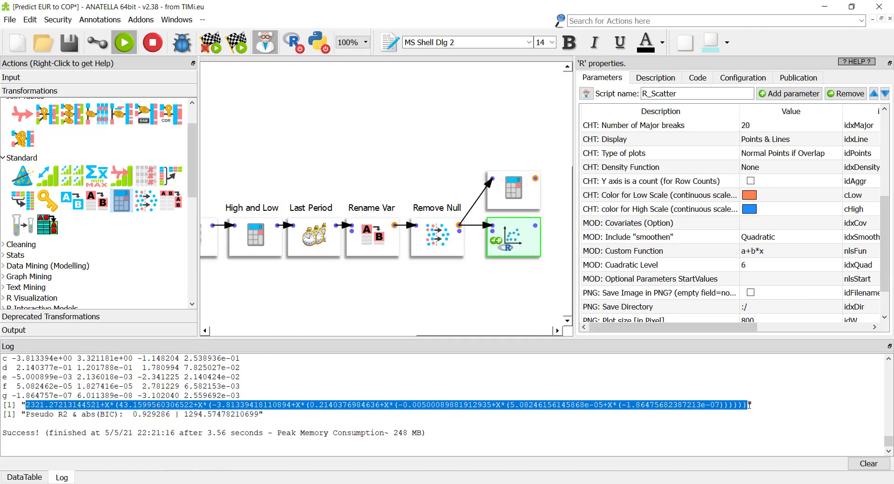
Step: Add a second new variable named Quad6 to the Calculator and paste the copied formula as its expression
{"action": "left_click", "coordinate": [514, 190]}
{"action": "left_click", "coordinate": [880, 93]}
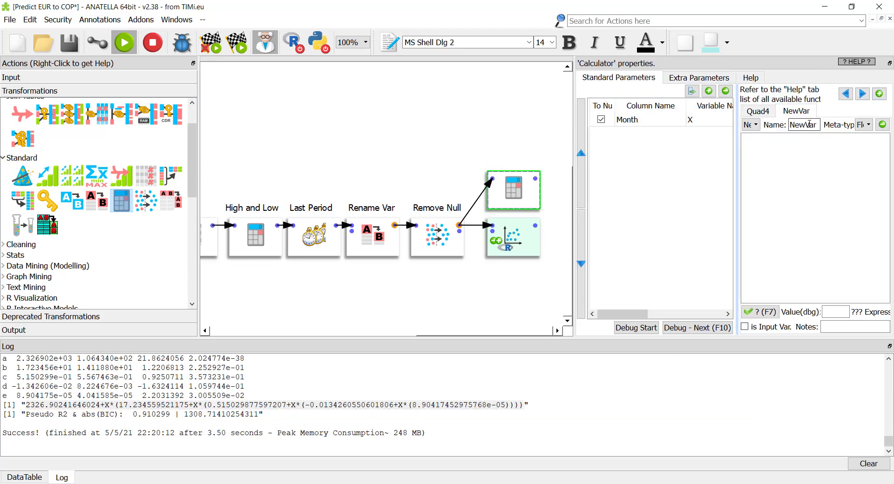
{"action": "double_click", "coordinate": [811, 124]}
{"action": "type", "text": "Quad6"}
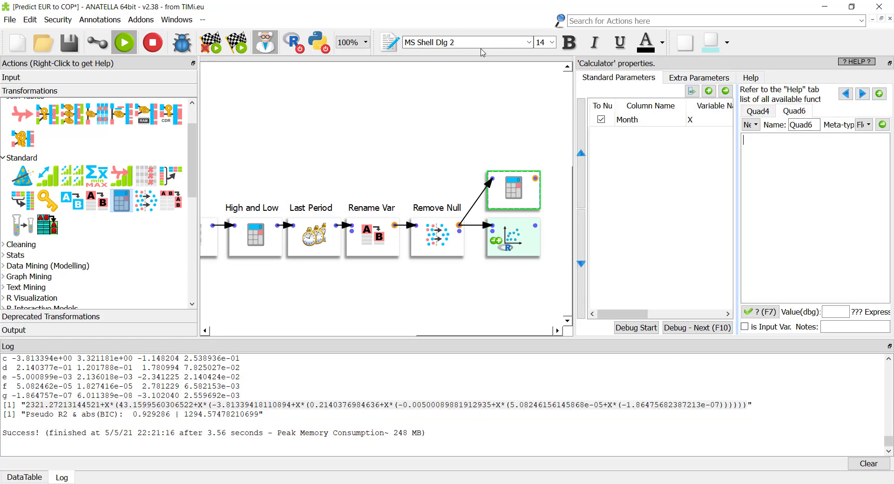
{"action": "key", "text": "ctrl+v"}
Step: Run the Calculator and compare the Quad4 and Quad6 predictions in the last two rows
{"action": "left_click", "coordinate": [535, 179]}
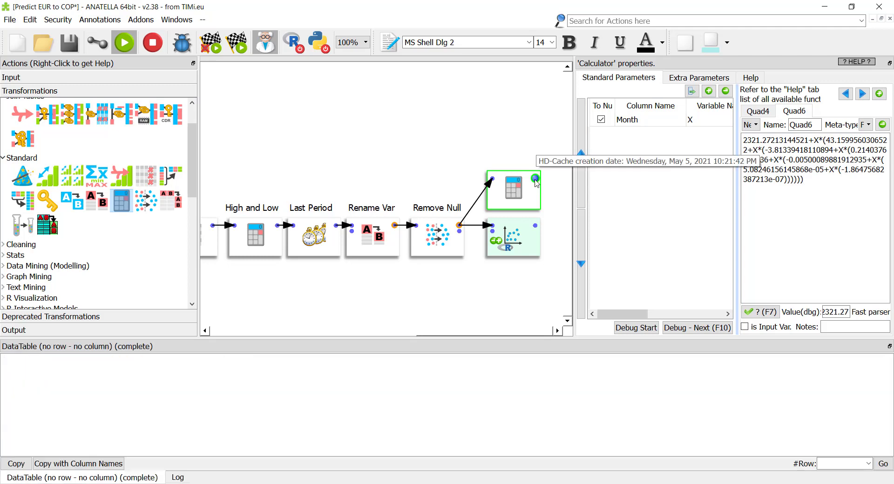
{"action": "left_click", "coordinate": [413, 452]}
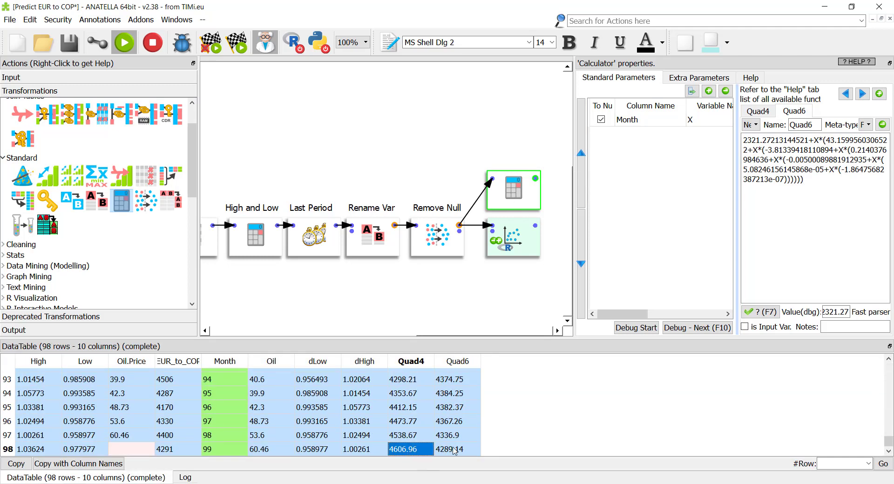
{"action": "left_click", "coordinate": [455, 448]}
{"action": "left_click", "coordinate": [414, 436]}
{"action": "left_click", "coordinate": [453, 435]}
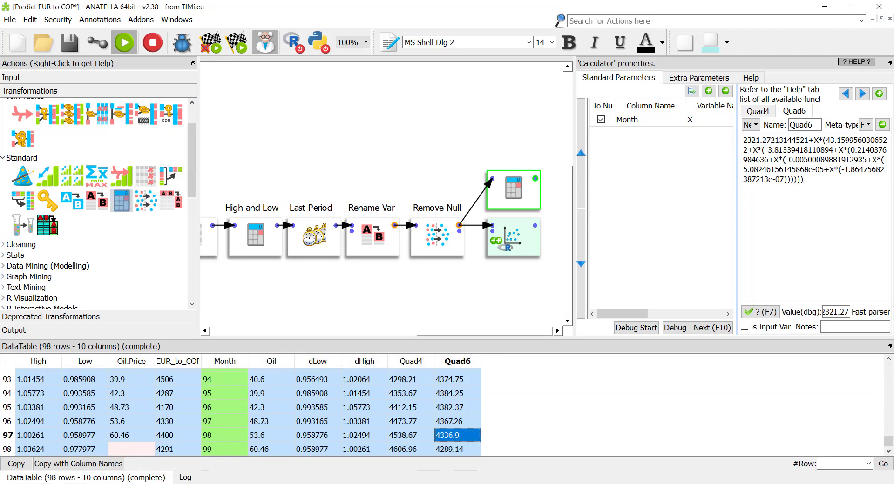
Step: Add an InsertKey action below the pipeline and turn on its infinite row generator
{"action": "left_click", "coordinate": [17, 78]}
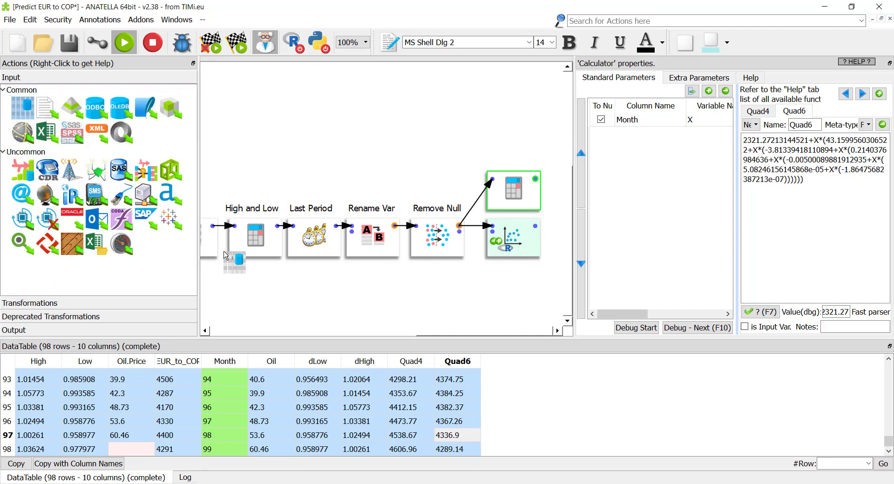
{"action": "left_click", "coordinate": [94, 305]}
{"action": "scroll", "coordinate": [33, 140], "scroll_direction": "up", "scroll_amount": 2}
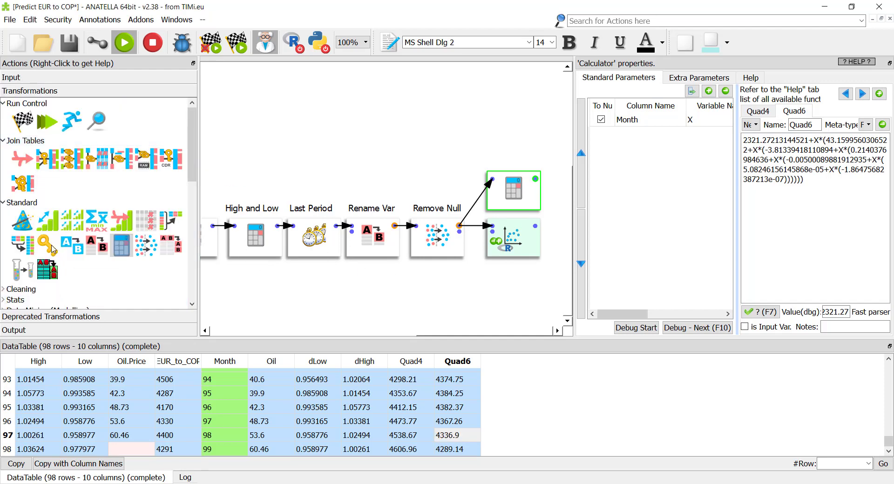
{"action": "left_click_drag", "start_coordinate": [48, 245], "coordinate": [375, 291]}
{"action": "left_click", "coordinate": [586, 332]}
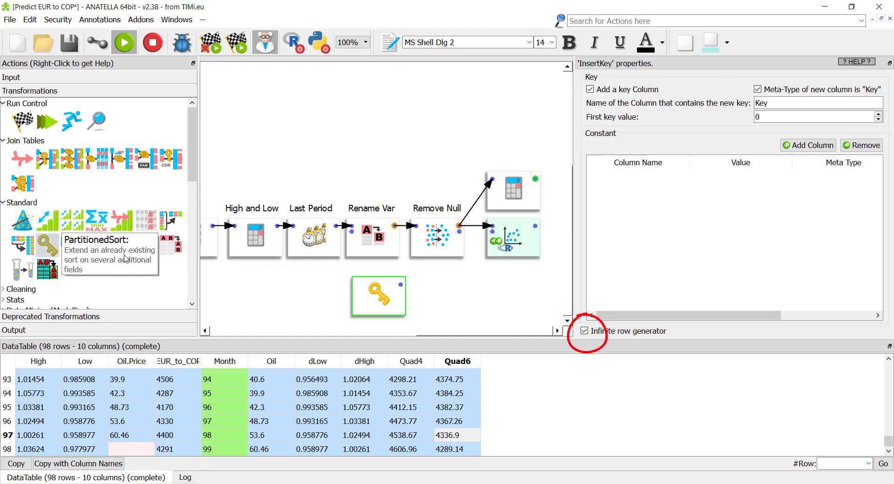
Step: Add a FilterRows with the expression _n<20 after InsertKey and set InsertKey's first key value to 100
{"action": "left_click_drag", "start_coordinate": [146, 244], "coordinate": [445, 300]}
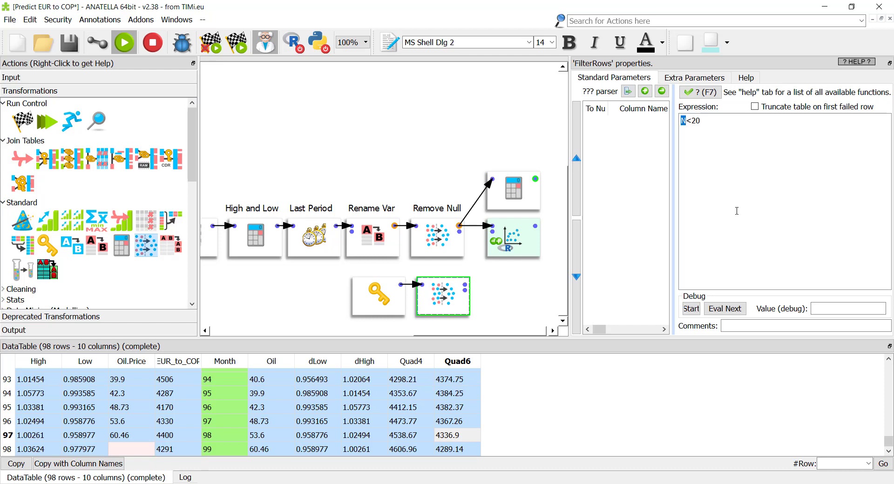
{"action": "type", "text": "_n"}
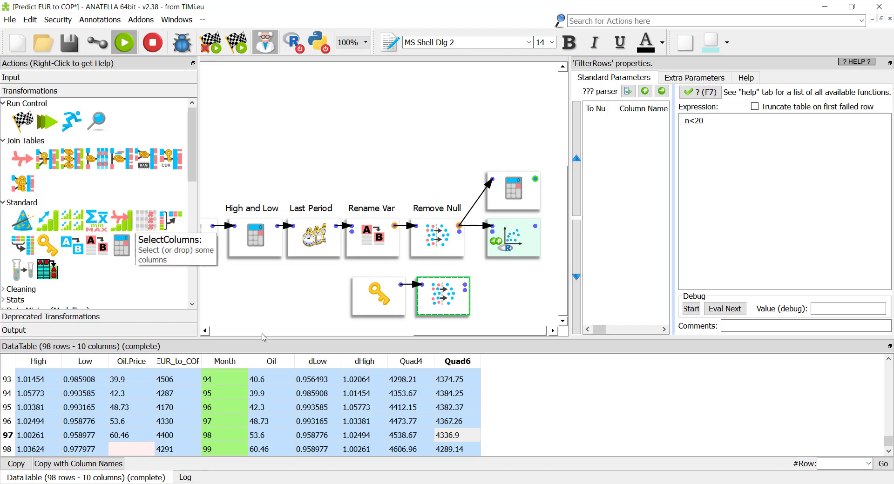
{"action": "left_click", "coordinate": [353, 292]}
{"action": "left_click", "coordinate": [492, 270]}
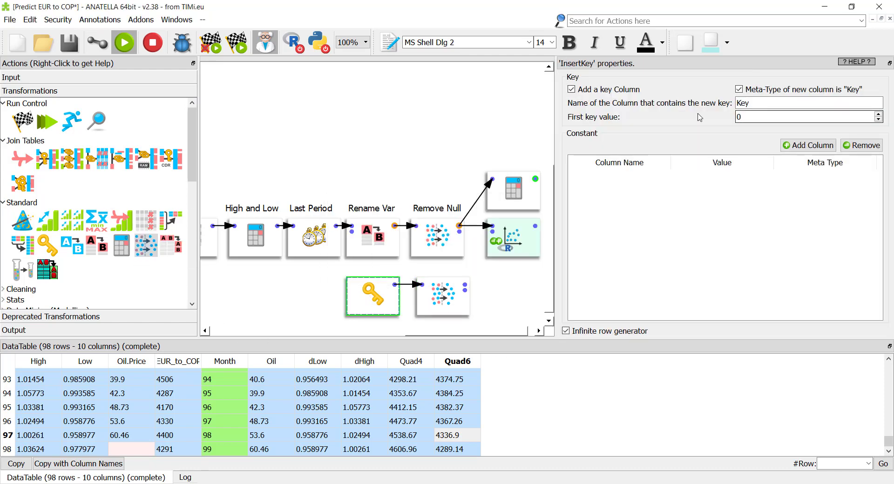
{"action": "type", "text": "00"}
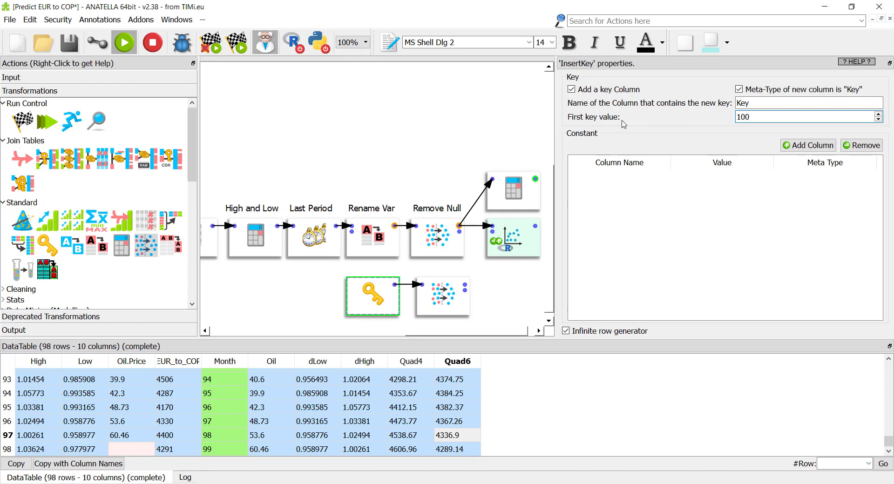
Step: Preview the generated key rows and connect the FilterRows output to R_Scatter's second input
{"action": "left_click", "coordinate": [464, 285]}
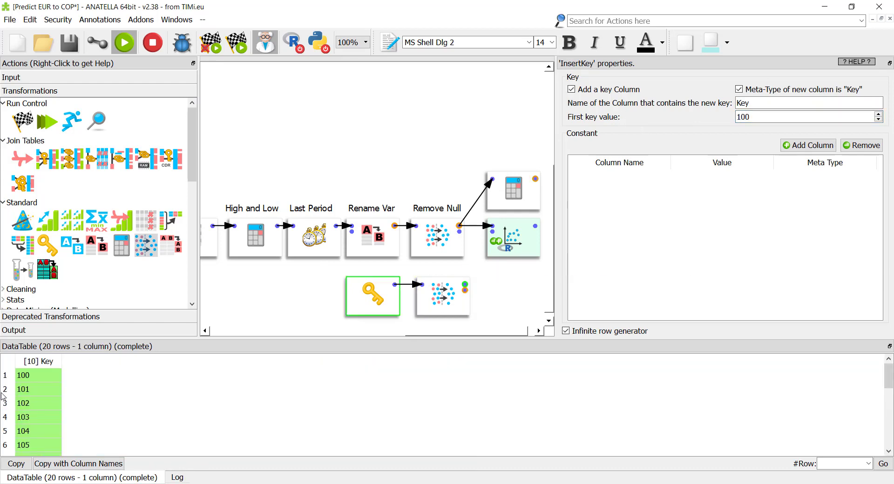
{"action": "scroll", "coordinate": [43, 380], "scroll_direction": "down", "scroll_amount": 5}
{"action": "left_click", "coordinate": [98, 42]}
{"action": "left_click_drag", "start_coordinate": [464, 284], "coordinate": [493, 231]}
Step: Set R_Scatter's Cuadratic Level to 4, run it and inspect the chart with the predicted months
{"action": "left_click", "coordinate": [516, 232]}
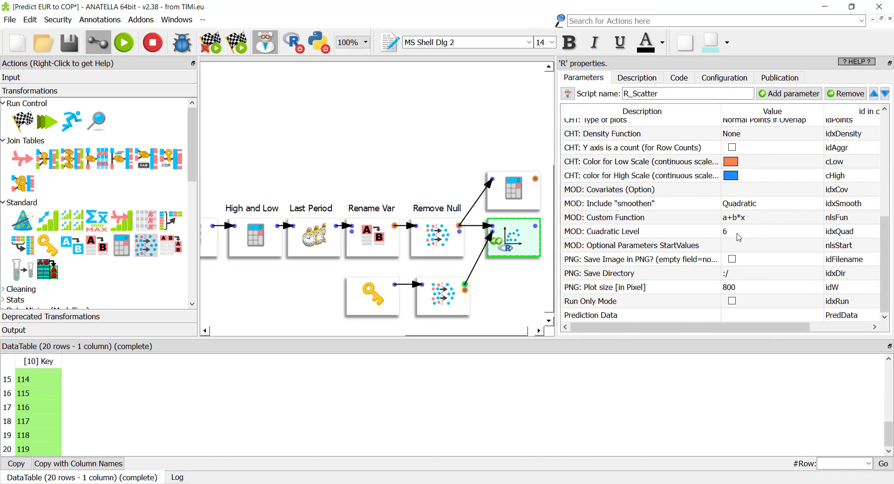
{"action": "left_click", "coordinate": [737, 235]}
{"action": "double_click", "coordinate": [737, 233]}
{"action": "type", "text": "4"}
{"action": "key", "text": "Return"}
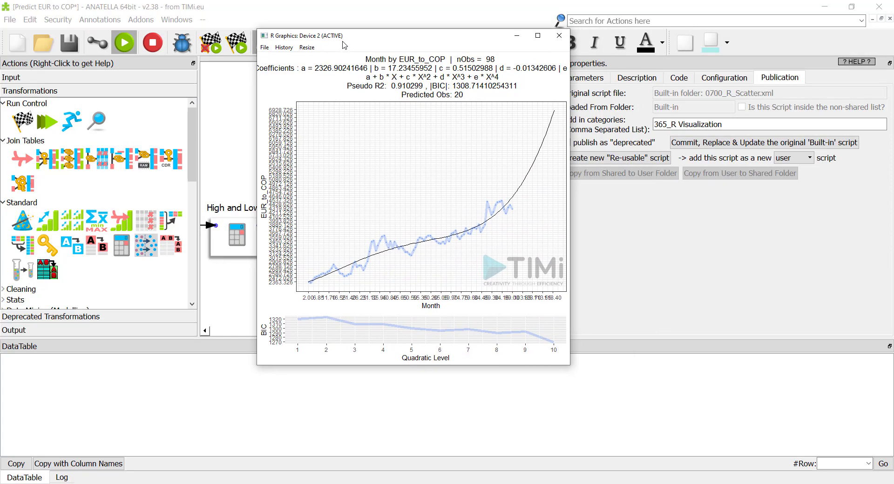
{"action": "left_click", "coordinate": [541, 36]}
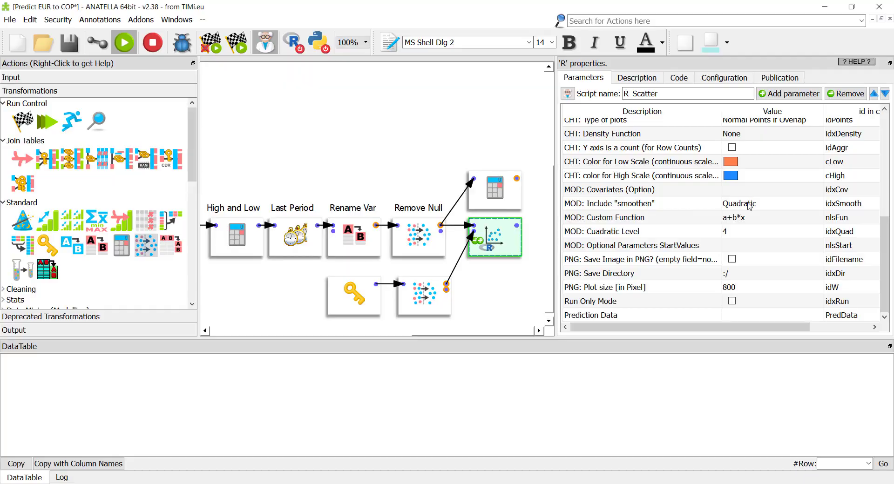
Step: Switch R_Scatter's smoothing to Custom with the function a+b*x, run it and examine the enlarged chart
{"action": "left_click", "coordinate": [747, 203]}
{"action": "left_click", "coordinate": [748, 205]}
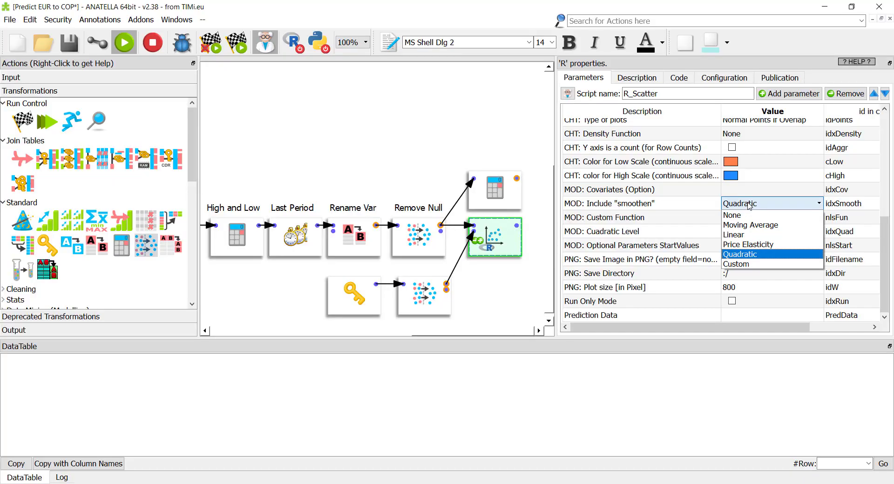
{"action": "left_click", "coordinate": [755, 264]}
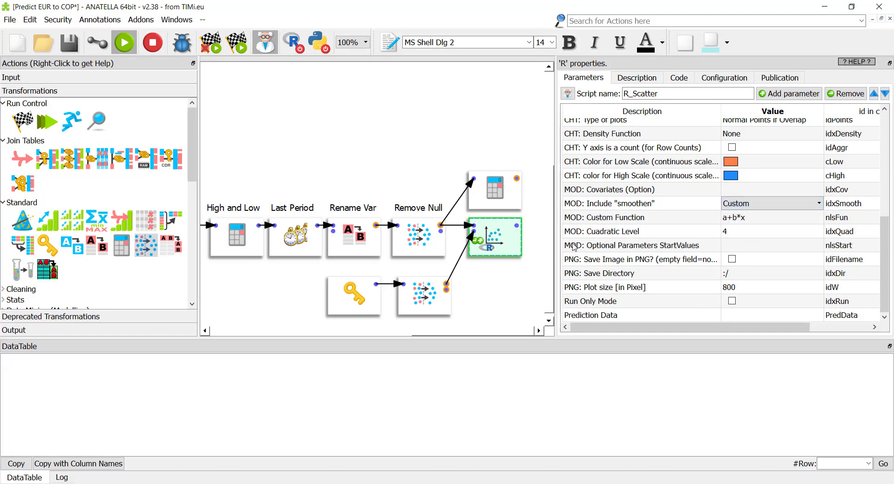
{"action": "right_click", "coordinate": [505, 242]}
{"action": "left_click", "coordinate": [505, 224]}
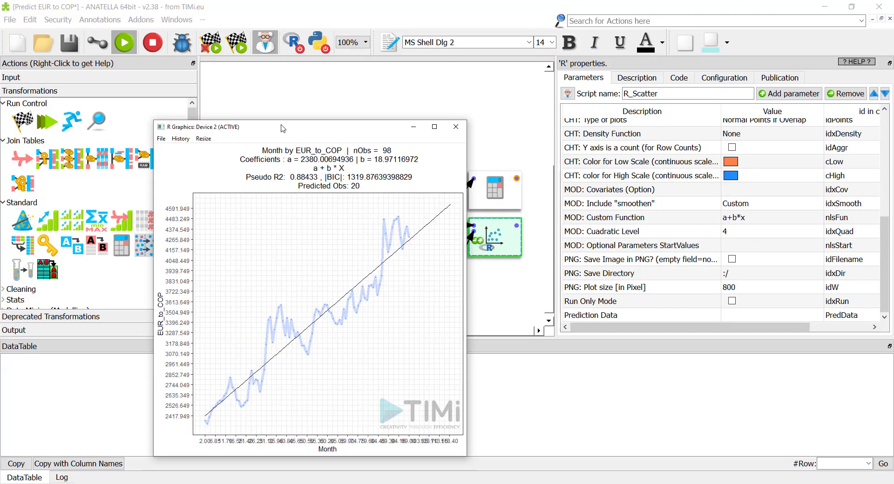
{"action": "double_click", "coordinate": [281, 125]}
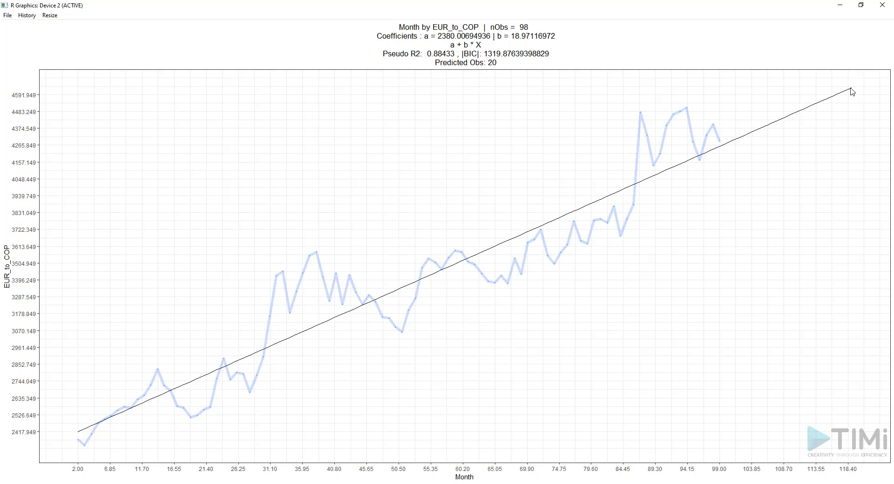
{"action": "left_click", "coordinate": [840, 5]}
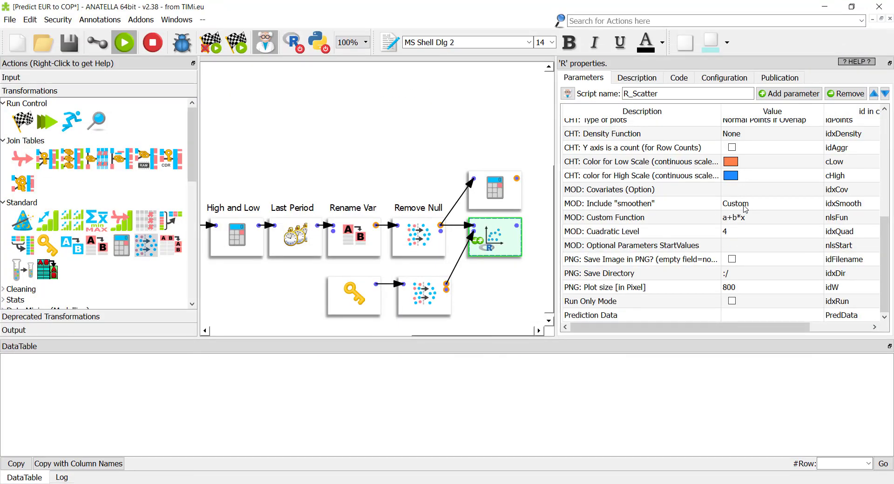
Step: Return the smoothing to Quadratic with Cuadratic Level 6, run R_Scatter and examine the enlarged chart
{"action": "left_click", "coordinate": [745, 209]}
{"action": "left_click", "coordinate": [743, 256]}
{"action": "double_click", "coordinate": [740, 232]}
{"action": "type", "text": "6"}
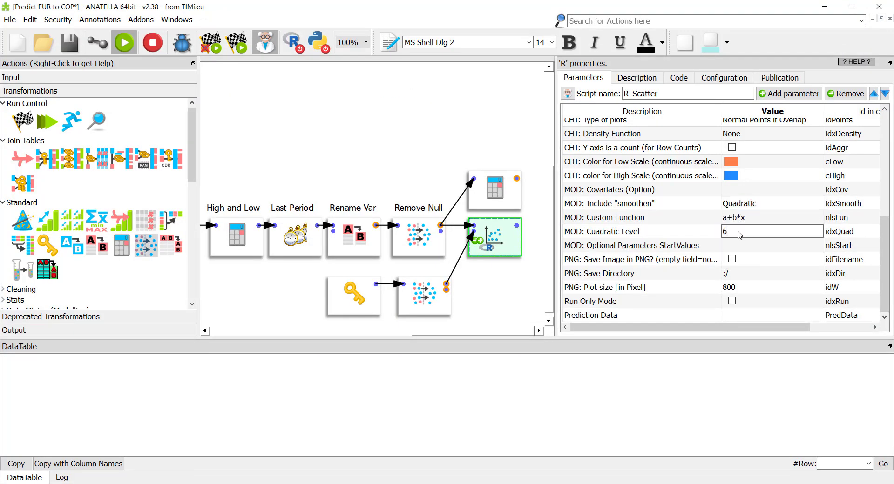
{"action": "left_click", "coordinate": [516, 225]}
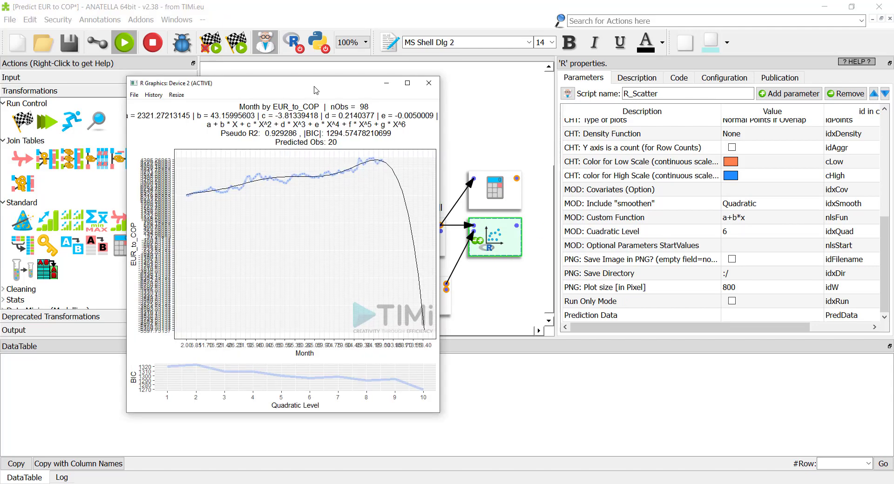
{"action": "double_click", "coordinate": [315, 88]}
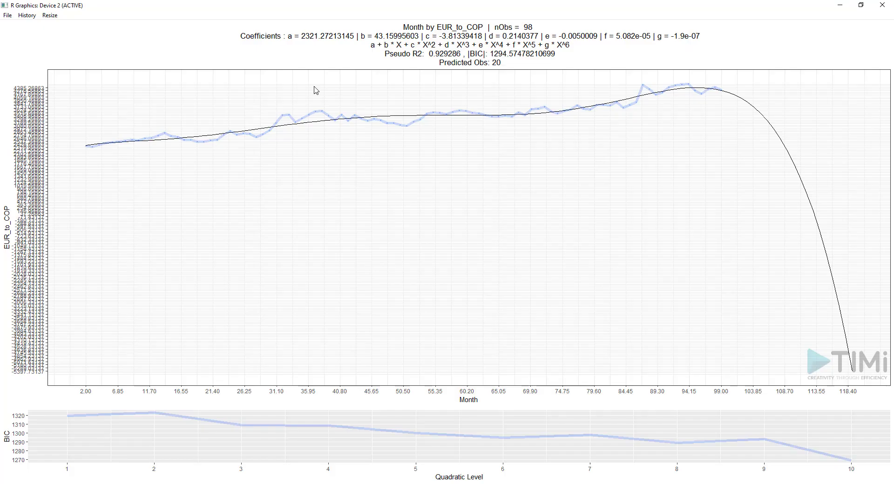
Step: Set R_Scatter's smoothing to Custom and choose Oil, dLow and dHigh as the model covariates
{"action": "scroll", "coordinate": [685, 265], "scroll_direction": "down", "scroll_amount": 5}
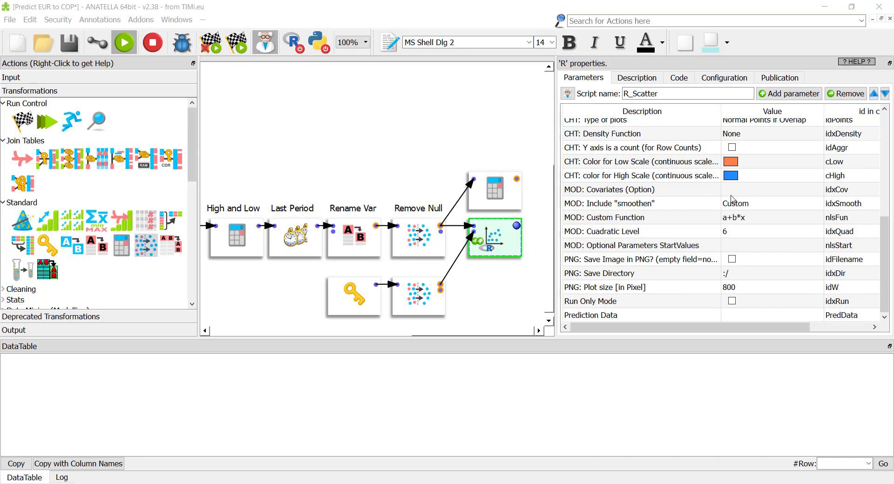
{"action": "left_click", "coordinate": [730, 192]}
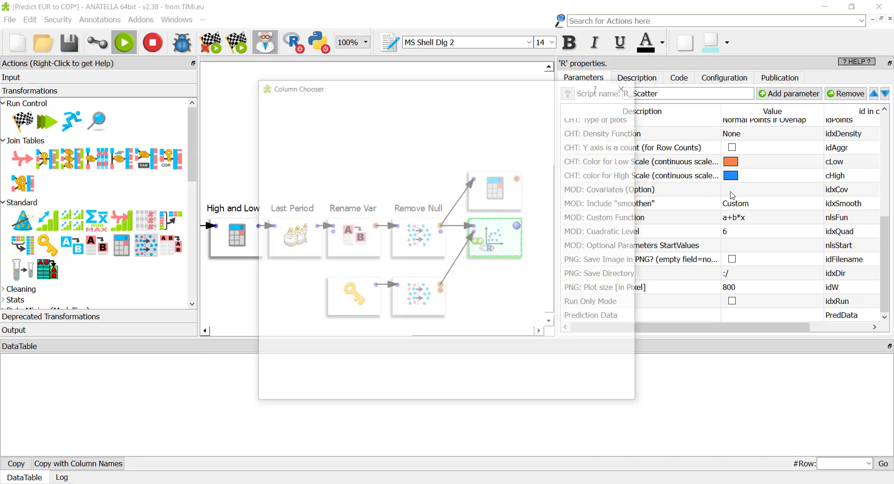
{"action": "left_click", "coordinate": [411, 106]}
{"action": "left_click_drag", "start_coordinate": [298, 240], "coordinate": [300, 277]}
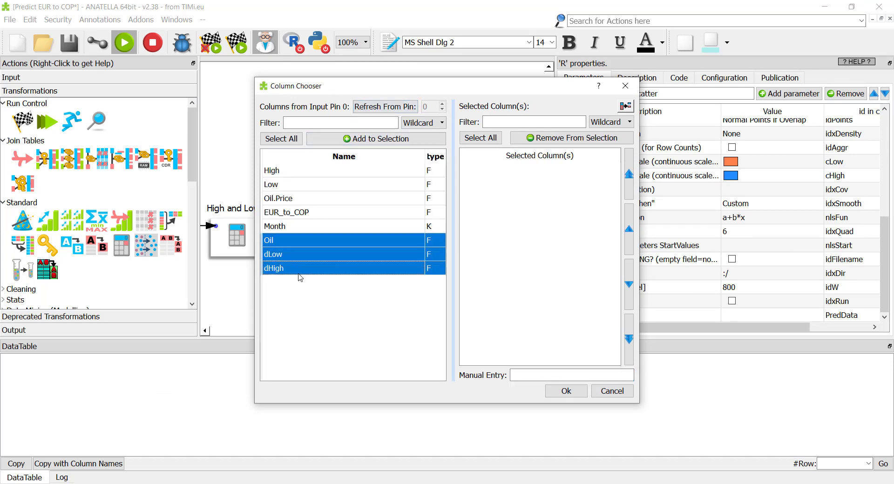
{"action": "left_click", "coordinate": [381, 139]}
{"action": "left_click", "coordinate": [566, 391]}
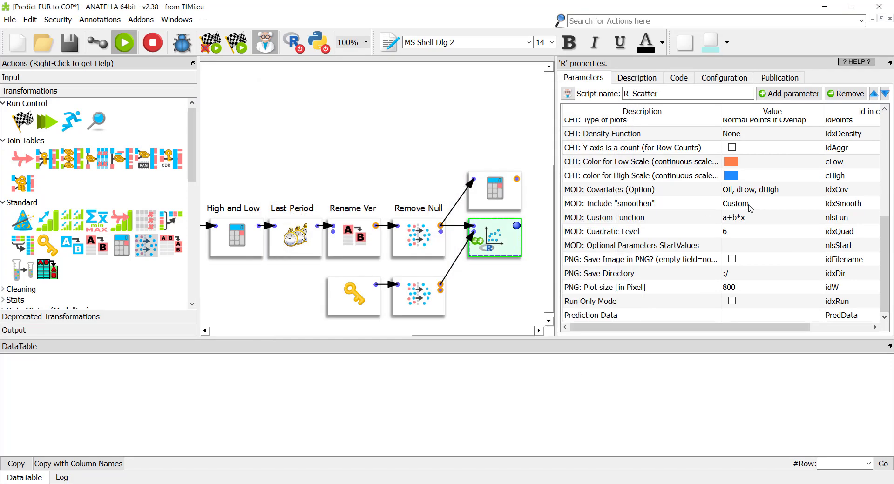
Step: Change the custom function to a+b*x+c*x^2+d*Oil and delete the link from the lower FilterRows to R_Scatter
{"action": "double_click", "coordinate": [758, 218]}
{"action": "left_click", "coordinate": [780, 222]}
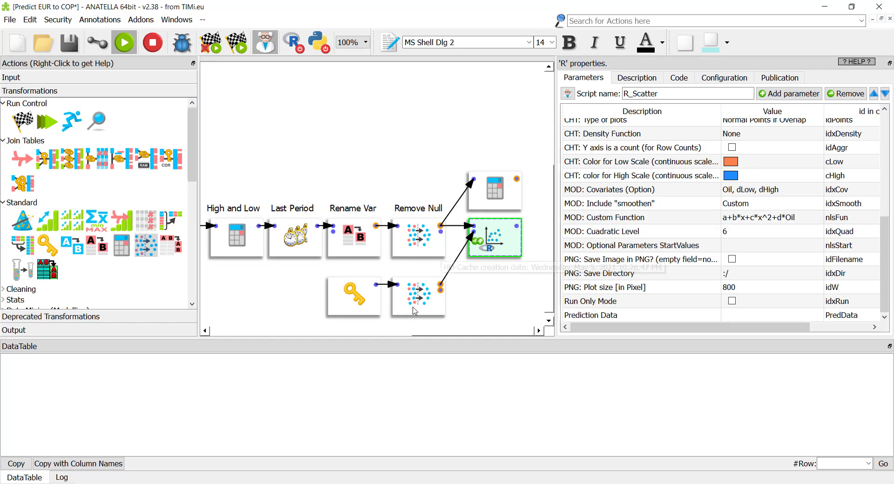
{"action": "left_click", "coordinate": [447, 270]}
{"action": "key", "text": "Delete"}
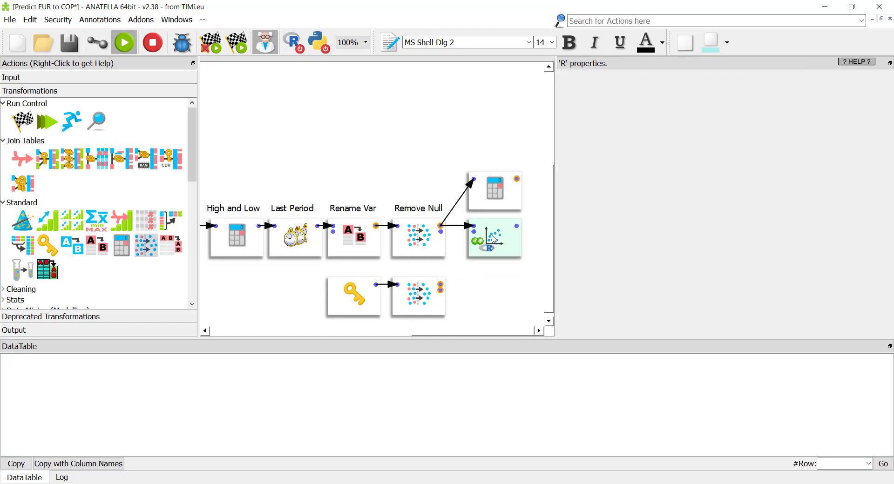
Step: Run R_Scatter, check the chart of the custom model with the Oil covariate and close it
{"action": "right_click", "coordinate": [494, 233]}
{"action": "left_click", "coordinate": [497, 217]}
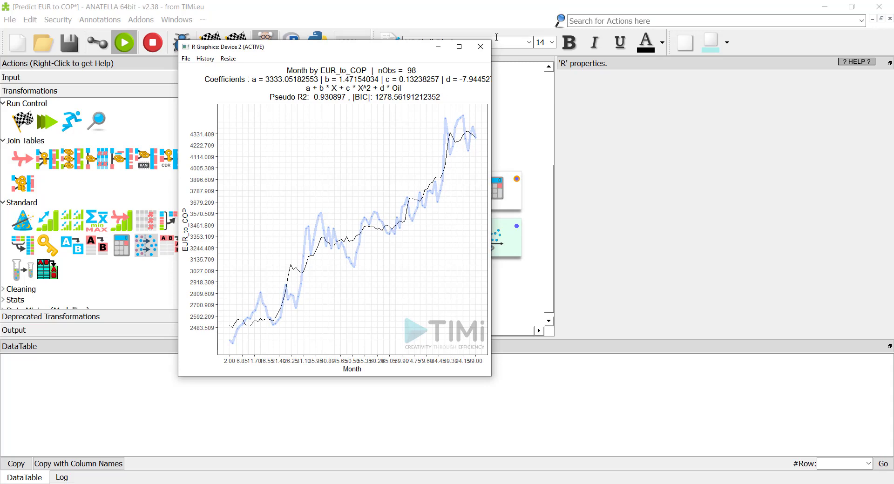
{"action": "left_click", "coordinate": [481, 47]}
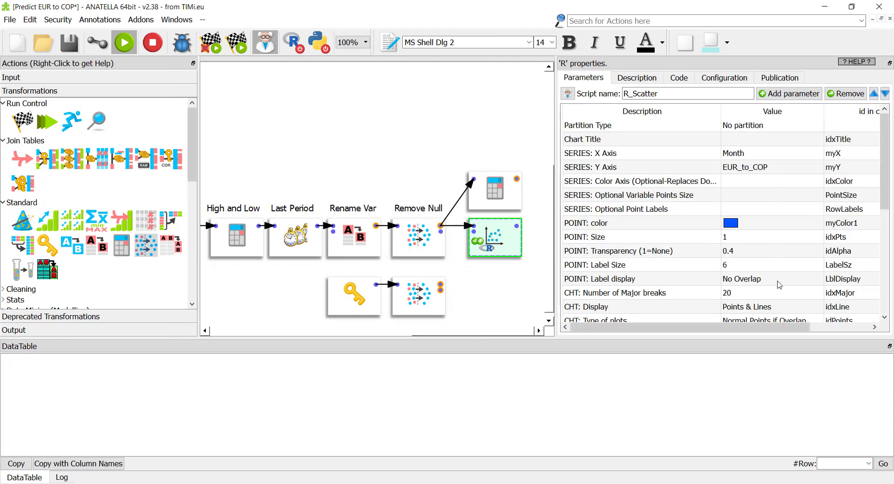
Step: Extend R_Scatter's custom function to a+b*x+c*x^2+d*Oil+e*dLow and run it to chart the model
{"action": "scroll", "coordinate": [780, 286], "scroll_direction": "down", "scroll_amount": 5}
{"action": "double_click", "coordinate": [792, 218]}
{"action": "left_click", "coordinate": [801, 217]}
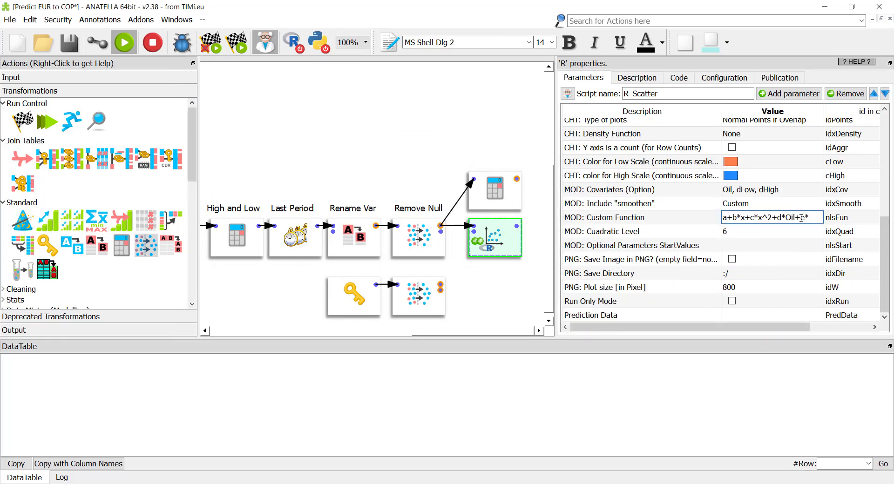
{"action": "type", "text": "dLow"}
{"action": "right_click", "coordinate": [502, 237]}
{"action": "left_click", "coordinate": [502, 217]}
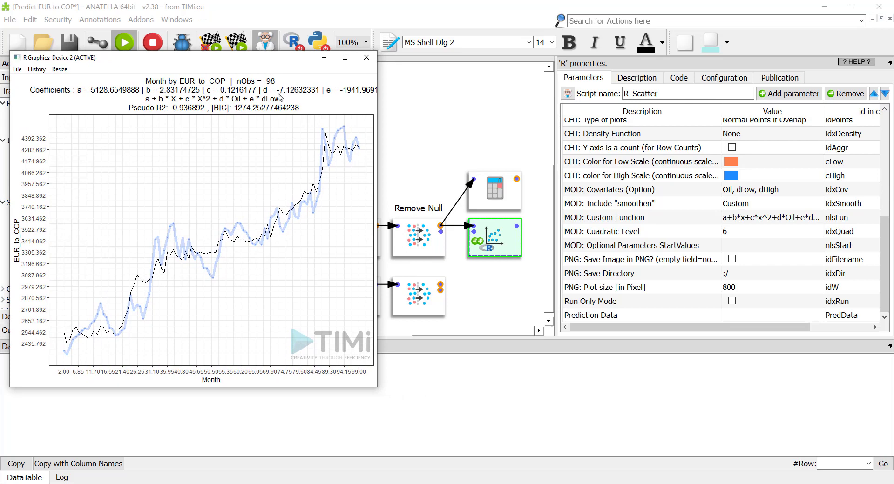
Step: Replace dLow with dHigh in the custom function, run R_Scatter and compare its chart with the dLow model's chart
{"action": "double_click", "coordinate": [811, 218]}
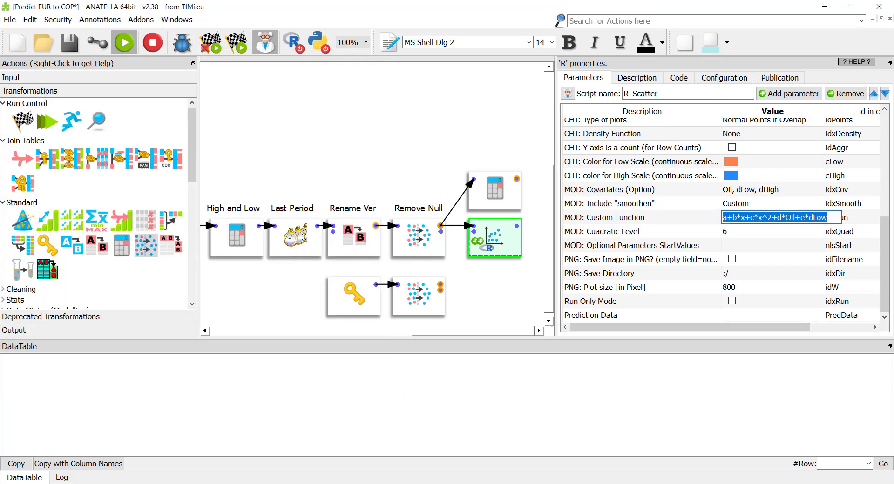
{"action": "left_click_drag", "start_coordinate": [813, 218], "coordinate": [844, 219]}
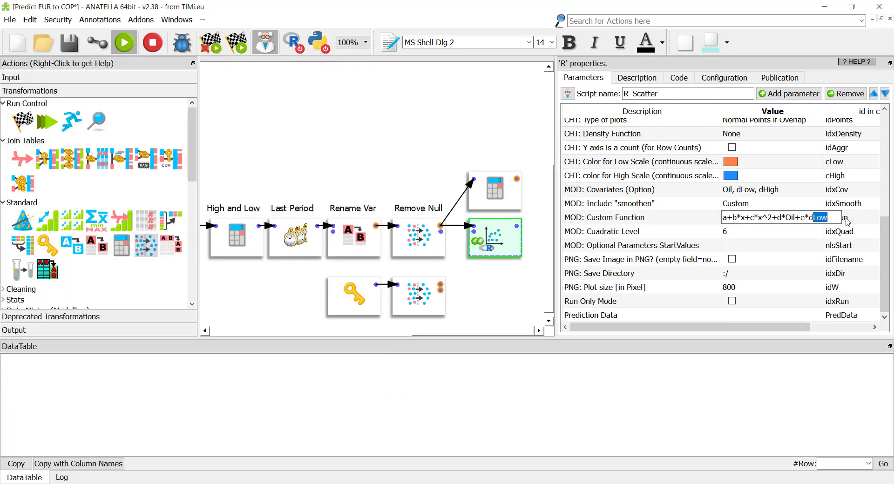
{"action": "type", "text": "High"}
{"action": "left_click", "coordinate": [508, 235]}
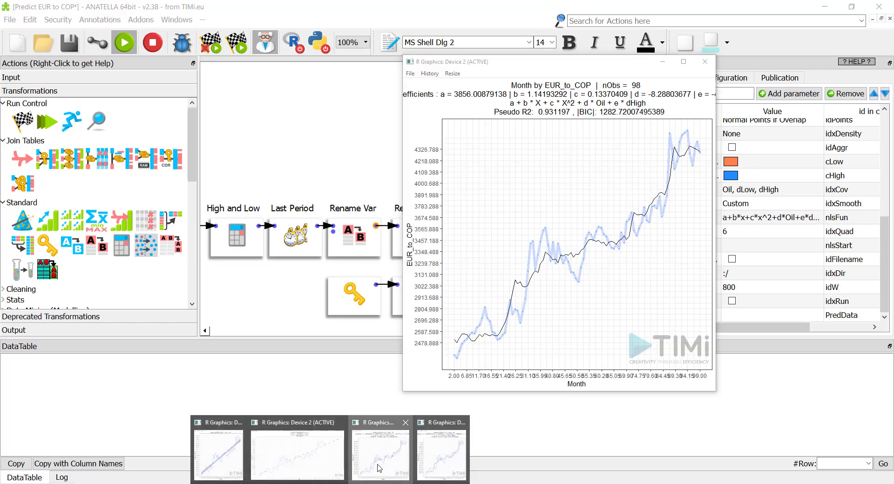
{"action": "left_click", "coordinate": [377, 466]}
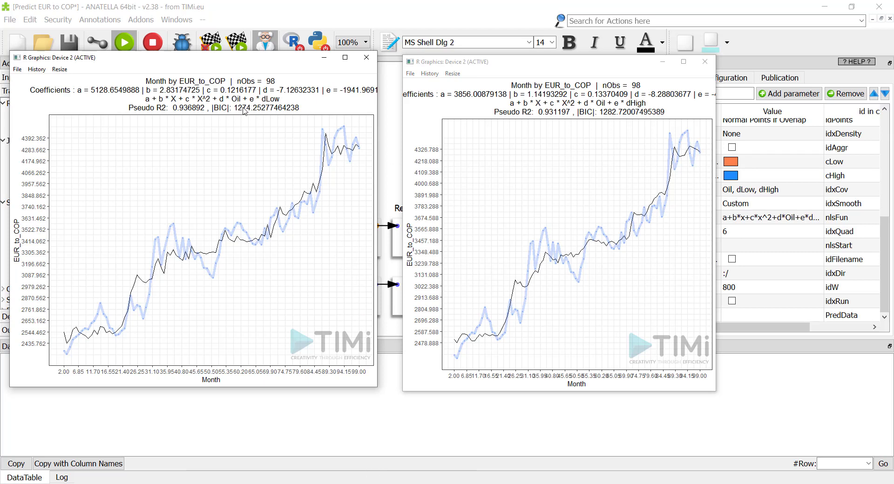
Step: Change the custom function's last term to e*dHigh/dLow, run R_Scatter, compare the chart with the dLow model and close it
{"action": "left_click", "coordinate": [804, 219]}
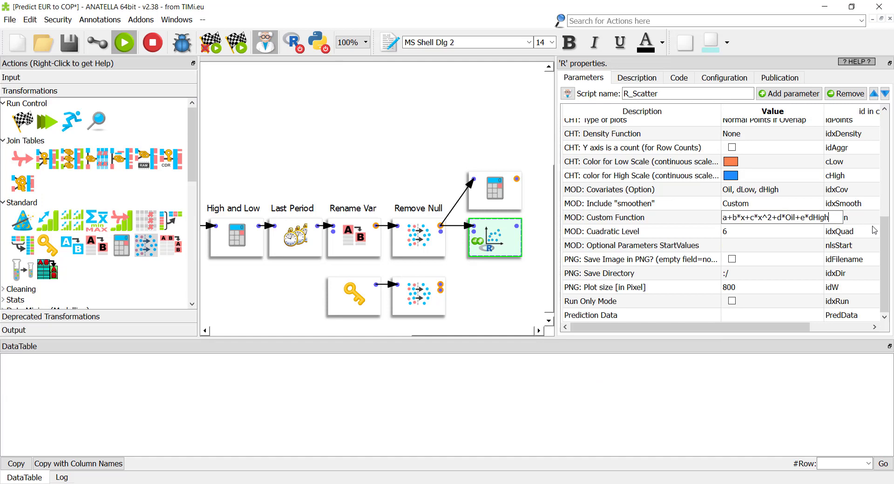
{"action": "type", "text": "/dLow"}
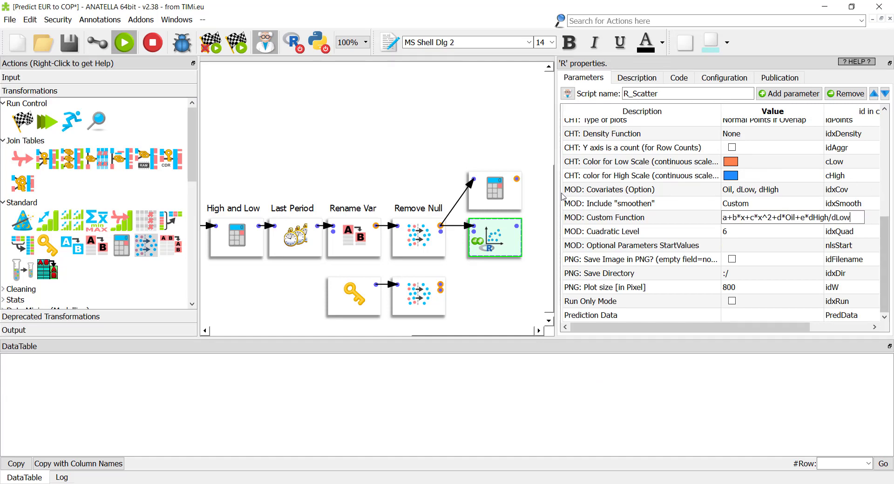
{"action": "left_click", "coordinate": [517, 226]}
{"action": "left_click_drag", "start_coordinate": [628, 44], "coordinate": [624, 55]}
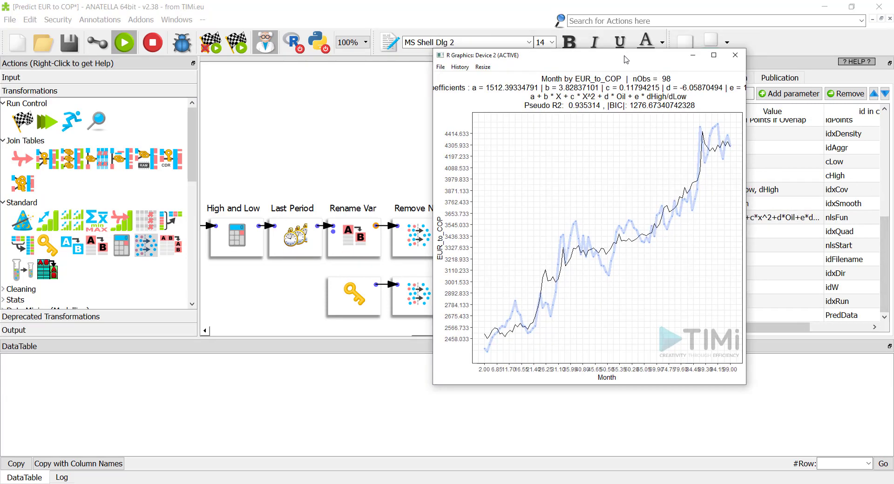
{"action": "key", "text": "alt+Tab"}
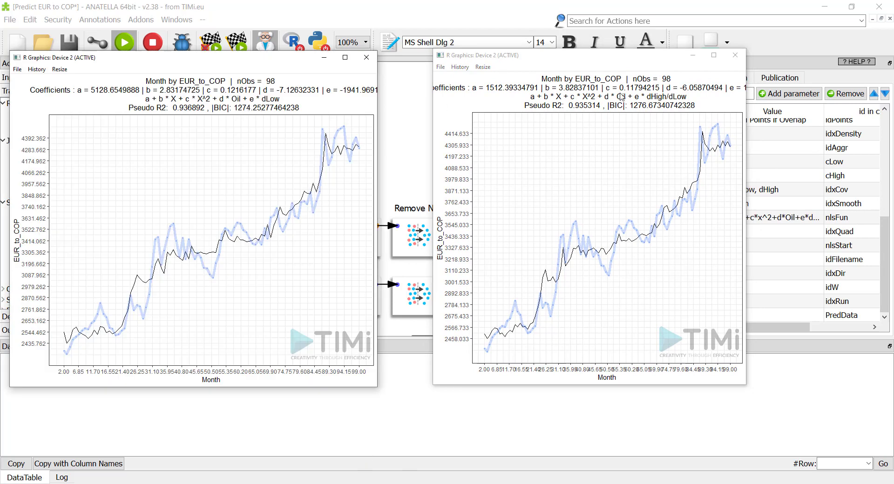
{"action": "left_click", "coordinate": [671, 122]}
{"action": "left_click", "coordinate": [736, 55]}
Step: Delete the +e coefficient in front of dHigh/dLow in R_Scatter's custom function
{"action": "double_click", "coordinate": [787, 222]}
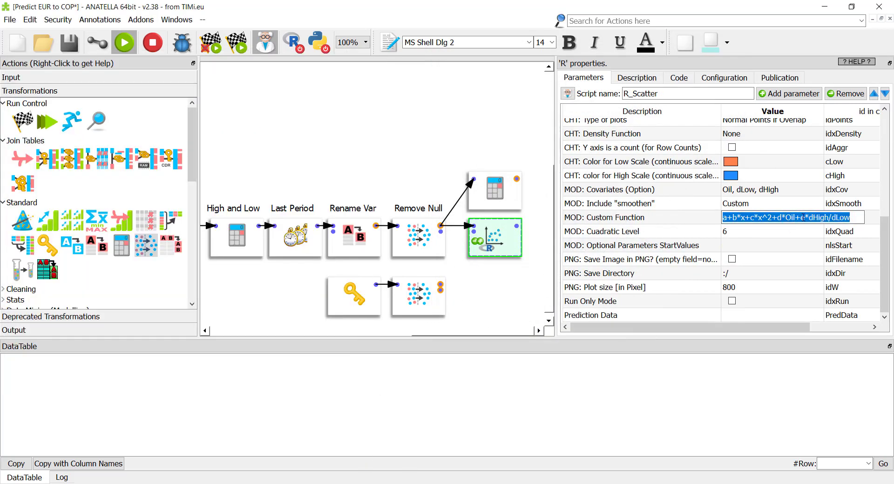
{"action": "left_click", "coordinate": [797, 218]}
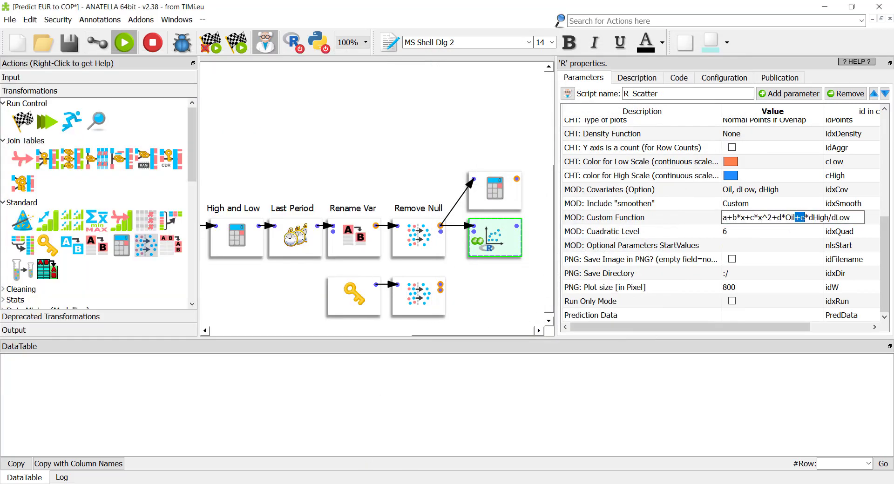
{"action": "key", "text": "Delete"}
{"action": "left_click_drag", "start_coordinate": [799, 218], "coordinate": [820, 218]}
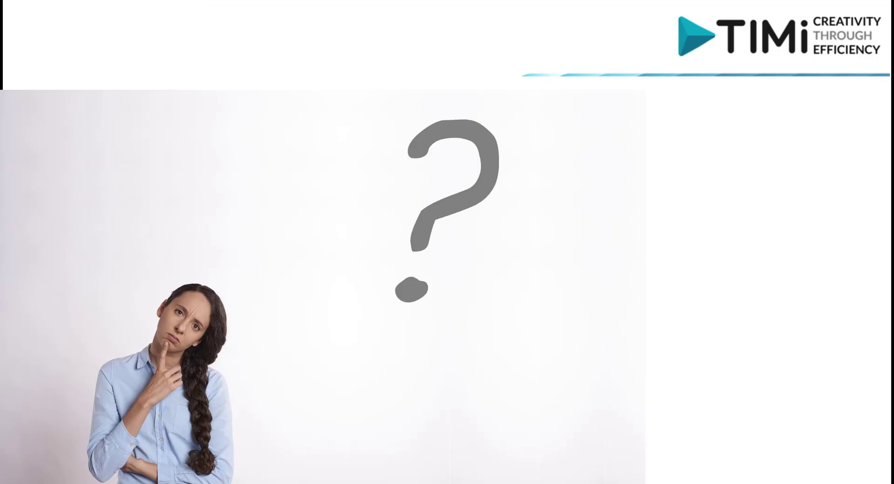